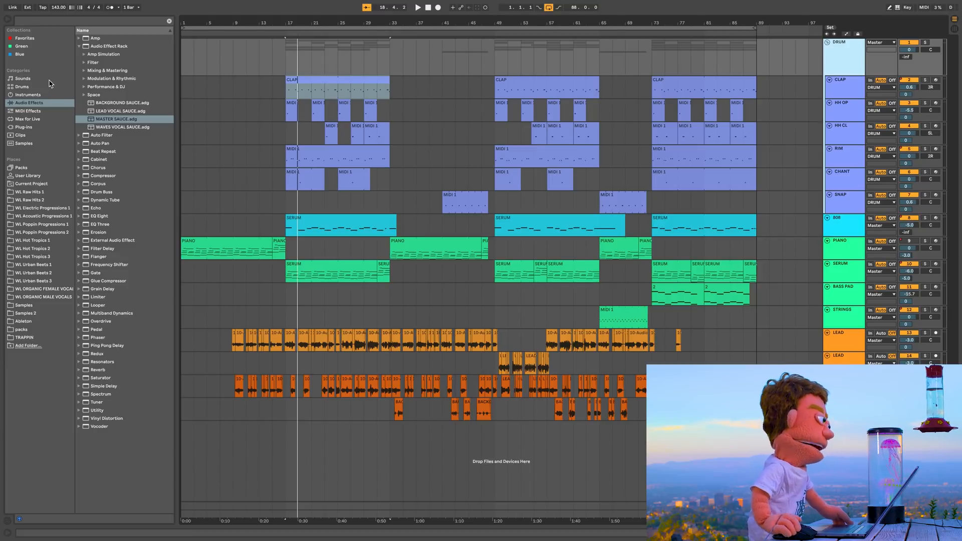
Search the plug-ins for "event" and add the VST eventhorizon to the DRUM group track
{"action": "left_click", "coordinate": [59, 20]}
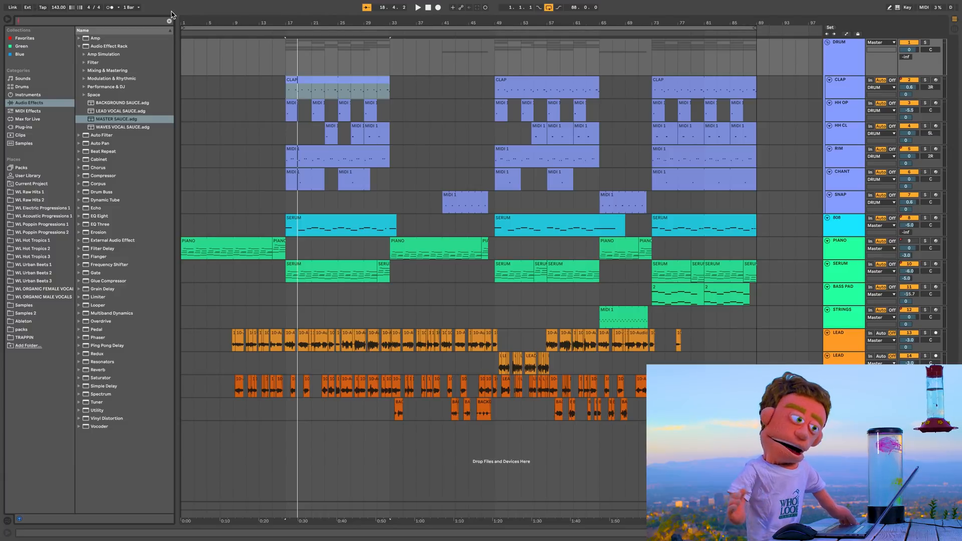
{"action": "type", "text": "event"}
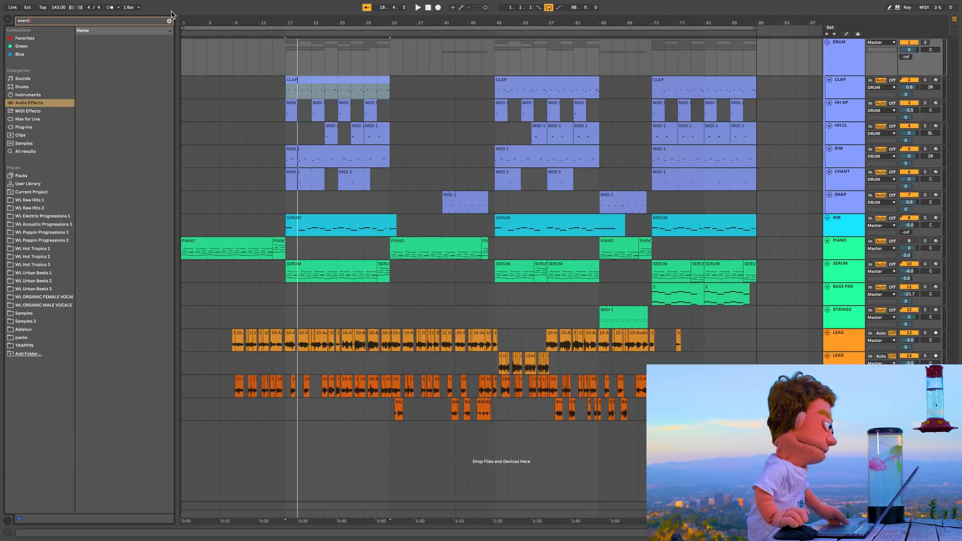
{"action": "left_click", "coordinate": [23, 128]}
{"action": "left_click_drag", "start_coordinate": [117, 71], "coordinate": [852, 57]}
{"action": "left_click_drag", "start_coordinate": [452, 116], "coordinate": [564, 158]}
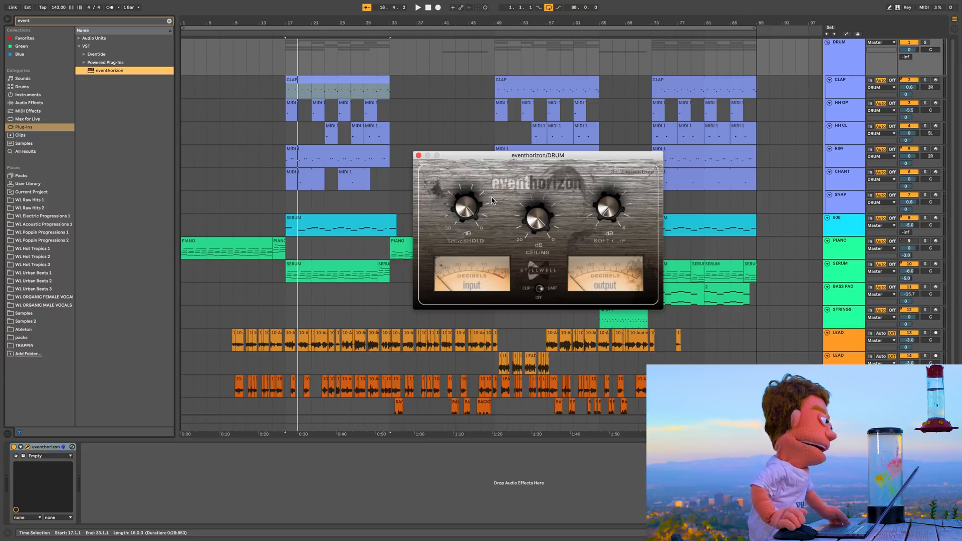
Adjust the eventhorizon threshold on the DRUM group and compare the drums with the effect off and on during playback
{"action": "left_click_drag", "start_coordinate": [466, 216], "coordinate": [466, 221]}
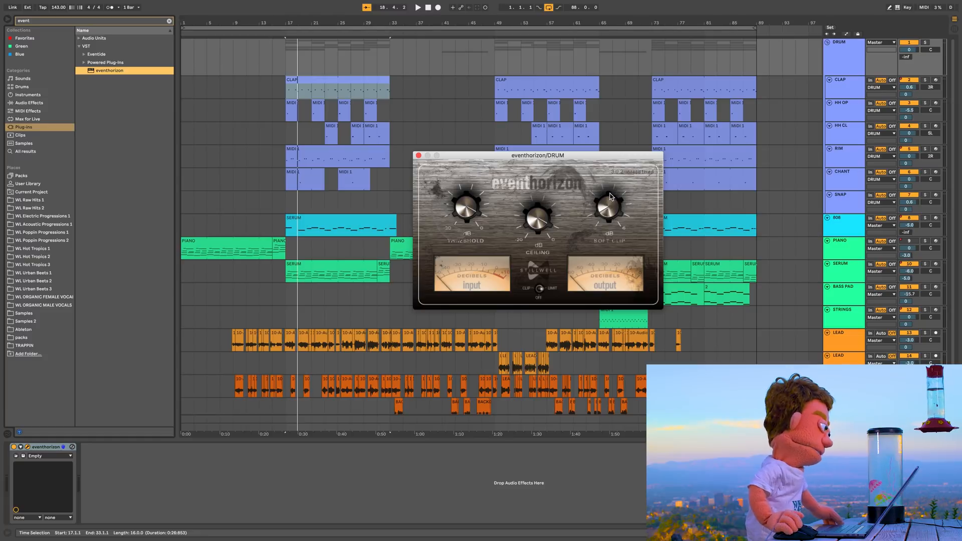
{"action": "key", "text": "space"}
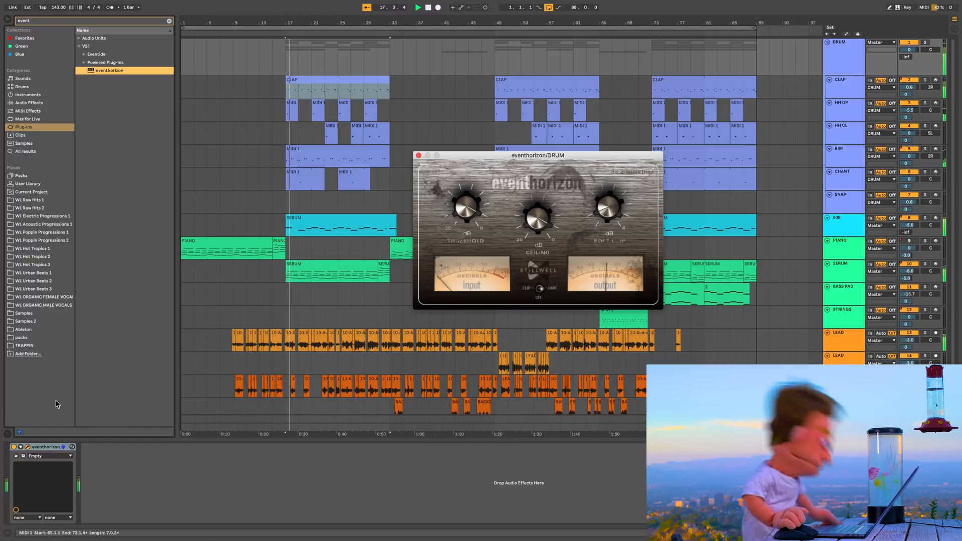
{"action": "left_click", "coordinate": [14, 448]}
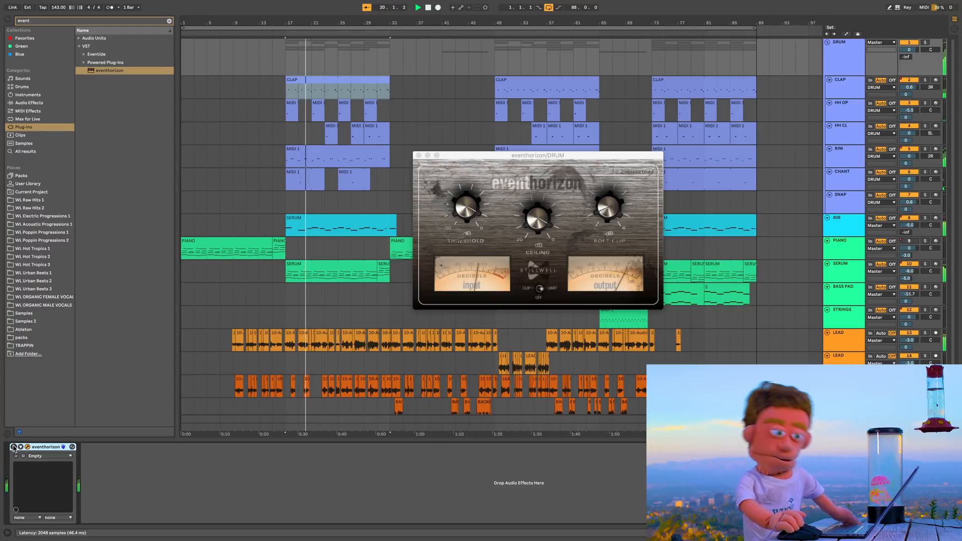
{"action": "left_click", "coordinate": [14, 447]}
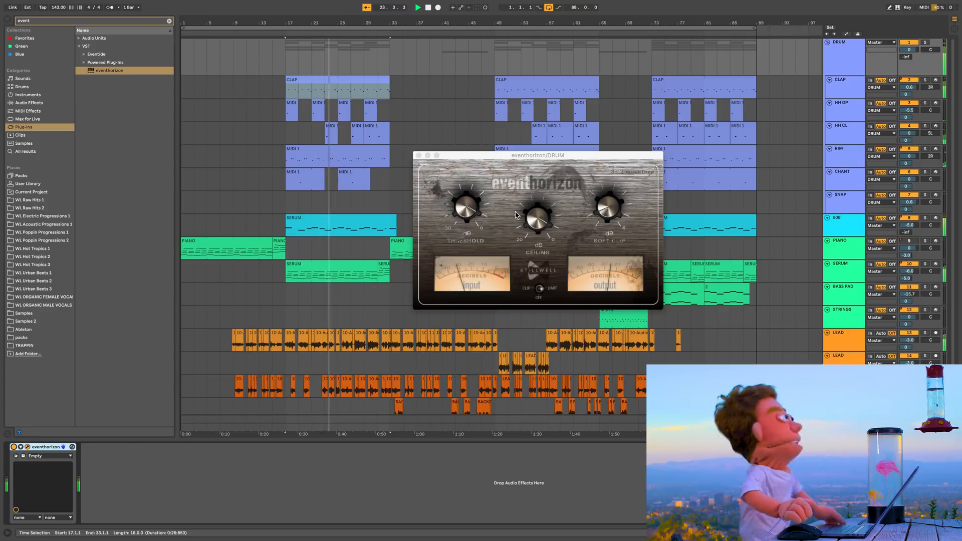
{"action": "left_click_drag", "start_coordinate": [470, 209], "coordinate": [470, 212]}
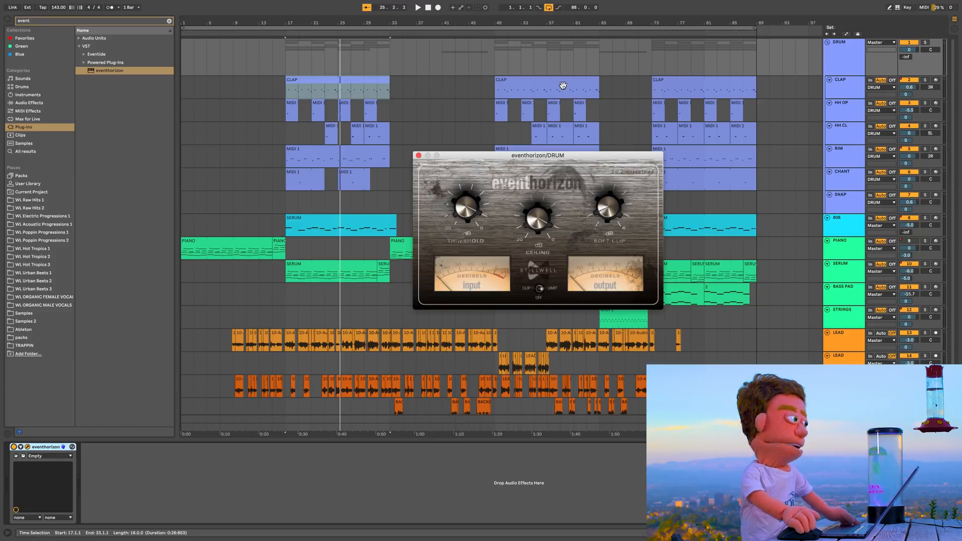
Automate the eventhorizon threshold on the DRUM group so it drops slightly from bar 57 onward
{"action": "left_click", "coordinate": [542, 95]}
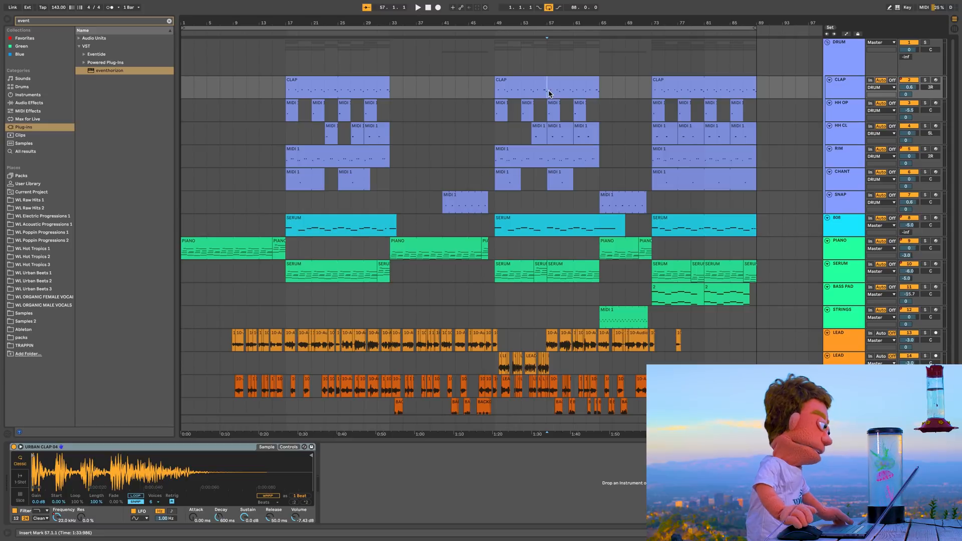
{"action": "left_click", "coordinate": [837, 45]}
{"action": "left_click", "coordinate": [469, 210]}
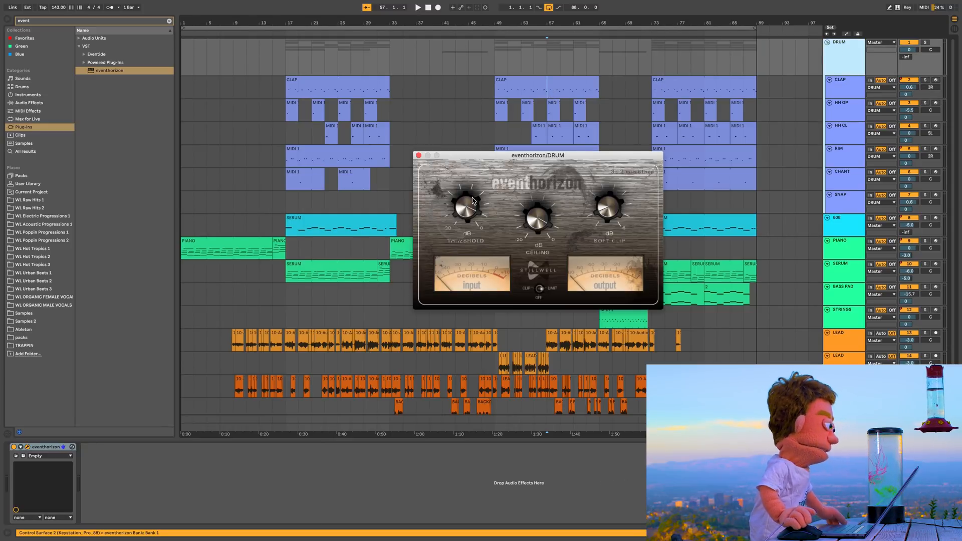
{"action": "key", "text": "a"}
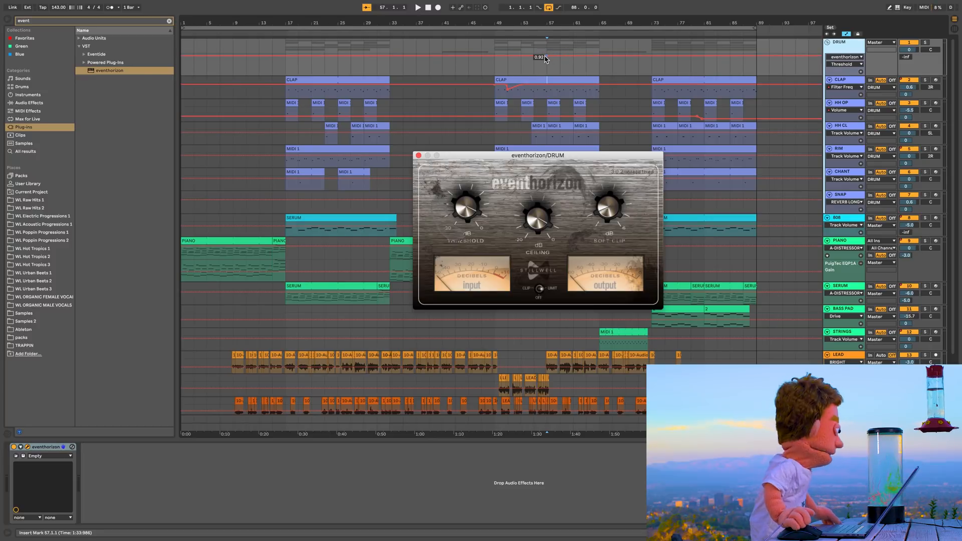
{"action": "left_click", "coordinate": [546, 59]}
{"action": "left_click_drag", "start_coordinate": [551, 59], "coordinate": [546, 59]}
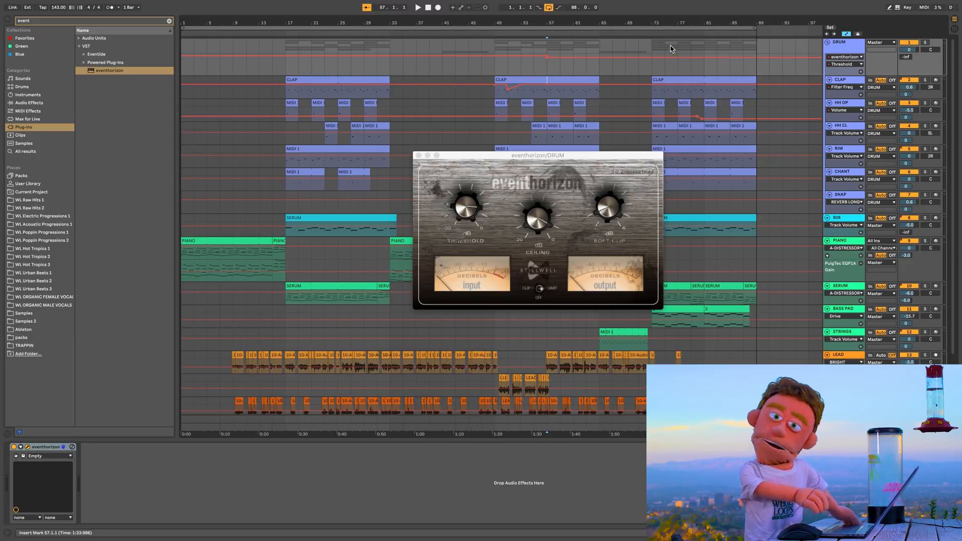
Play the arrangement from bar 53 to audition the drum threshold automation, and hide the automation lanes and plug-in window
{"action": "left_click", "coordinate": [525, 65]}
{"action": "key", "text": "space"}
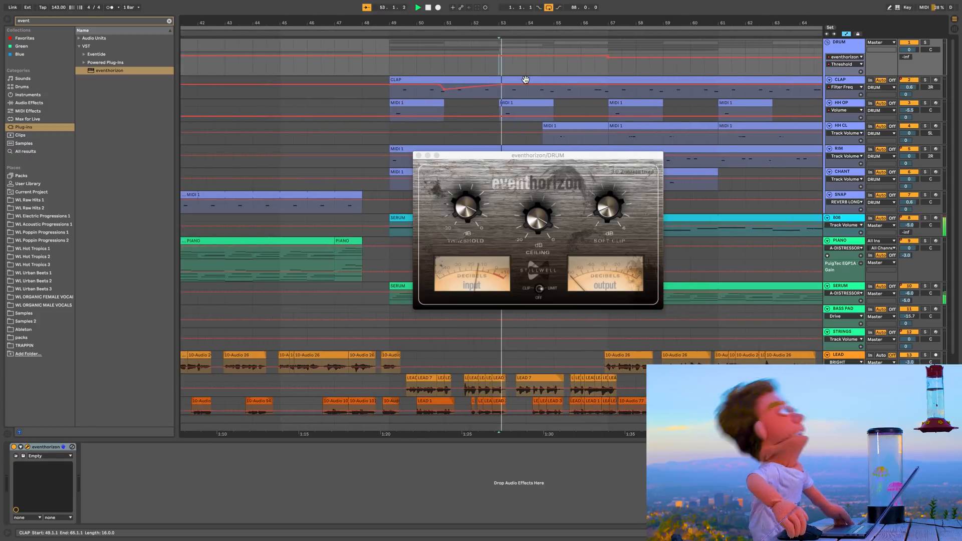
{"action": "key", "text": "a"}
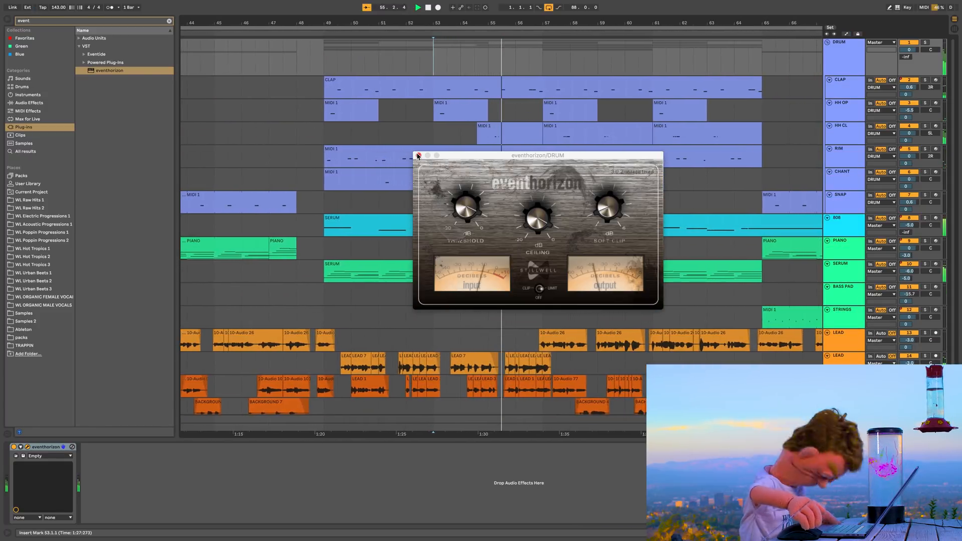
{"action": "key", "text": "a"}
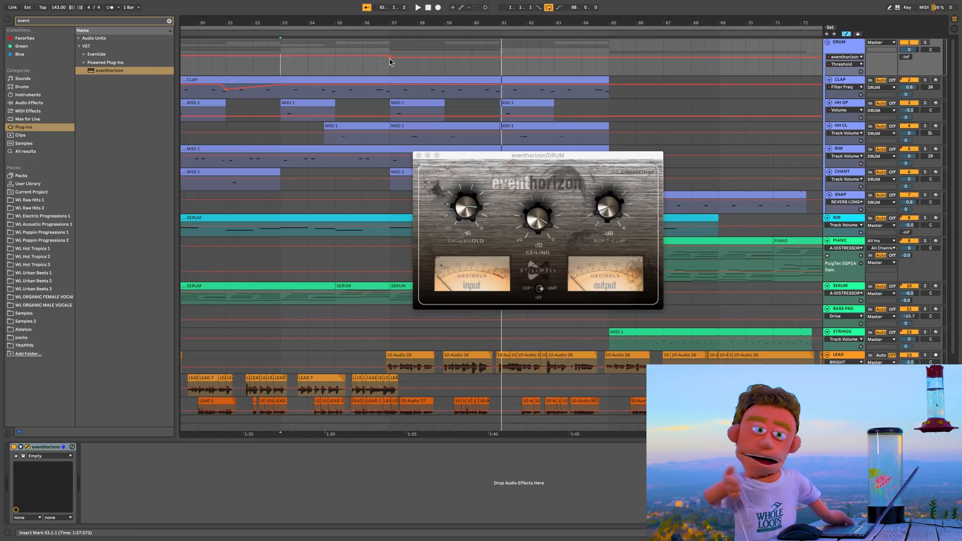
{"action": "left_click_drag", "start_coordinate": [412, 25], "coordinate": [412, 18]}
{"action": "key", "text": "a"}
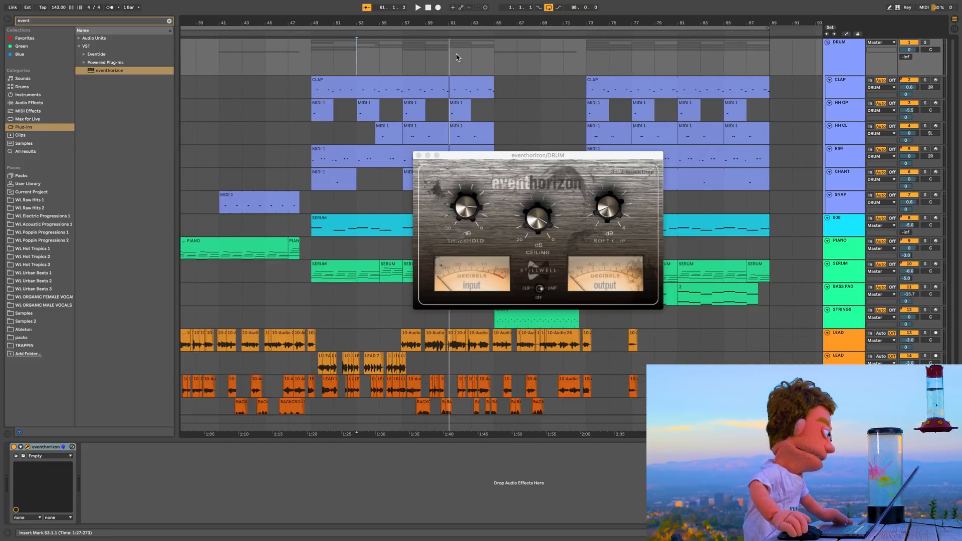
{"action": "key", "text": "super+alt+p"}
Group the PIANO, SERUM, BASS PAD and STRINGS tracks and name the group SYNTHS
{"action": "left_click", "coordinate": [831, 221]}
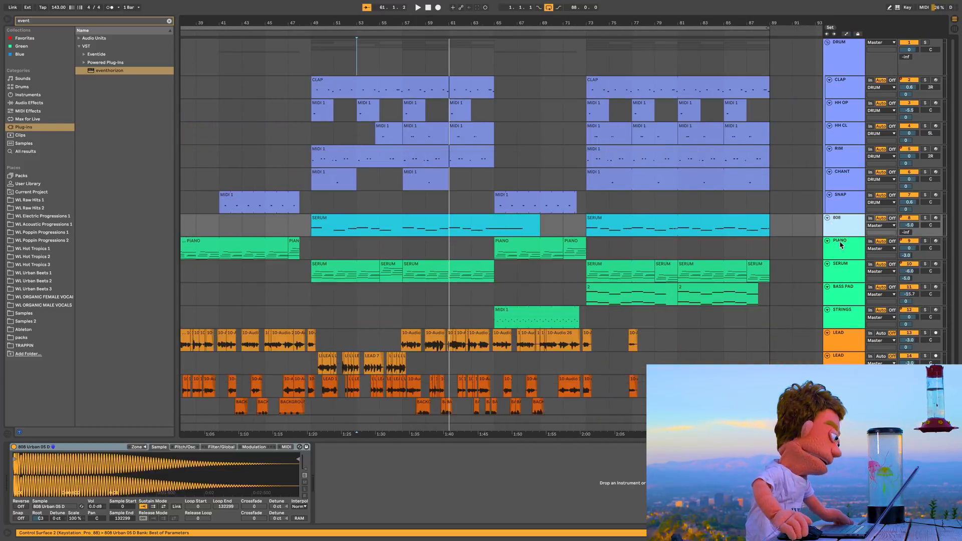
{"action": "left_click", "coordinate": [840, 246]}
{"action": "left_click", "coordinate": [847, 314], "text": "shift"}
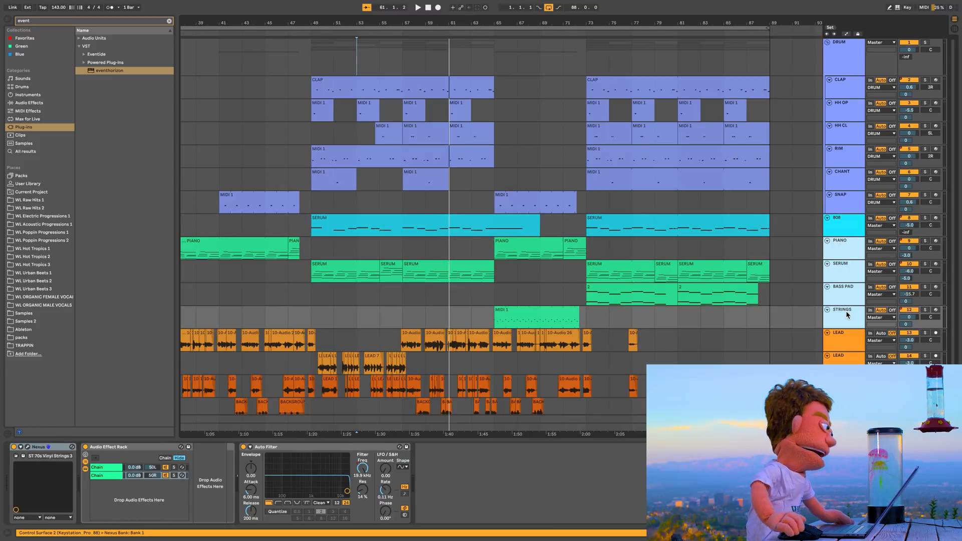
{"action": "key", "text": "super+g"}
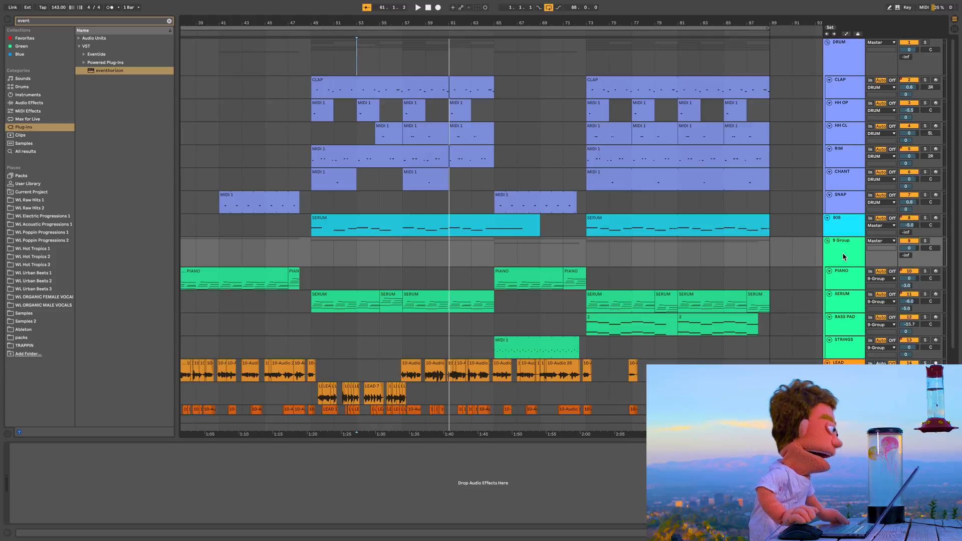
{"action": "key", "text": "super+r"}
{"action": "type", "text": "SYNTHS"}
{"action": "key", "text": "Return"}
Add the Compressor audio effect to the SYNTHS group
{"action": "left_click_drag", "start_coordinate": [583, 24], "coordinate": [640, 24]}
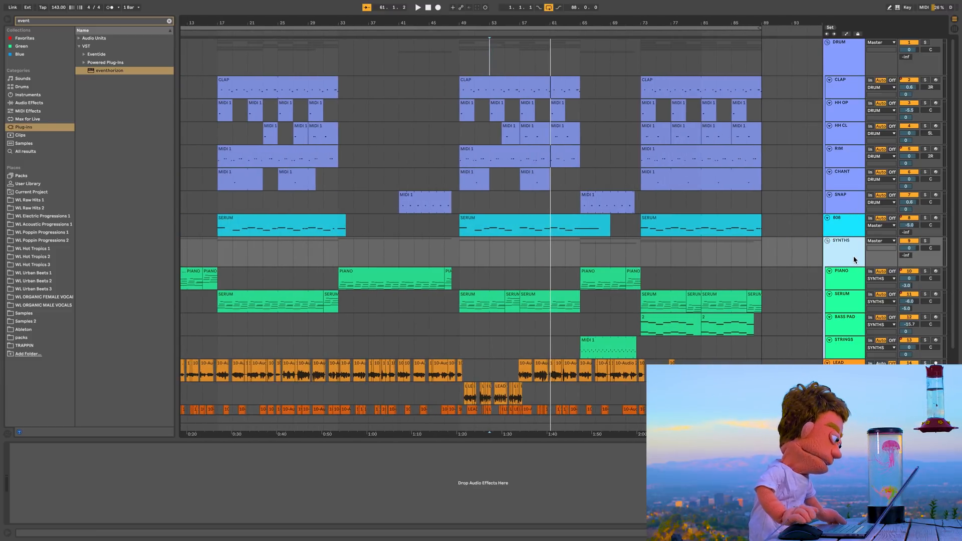
{"action": "left_click", "coordinate": [27, 102]}
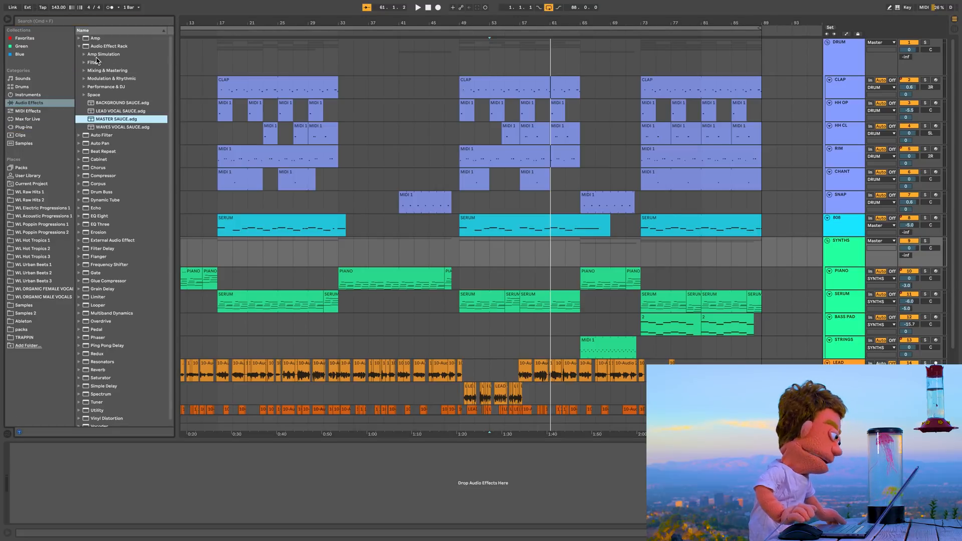
{"action": "left_click_drag", "start_coordinate": [109, 178], "coordinate": [235, 448]}
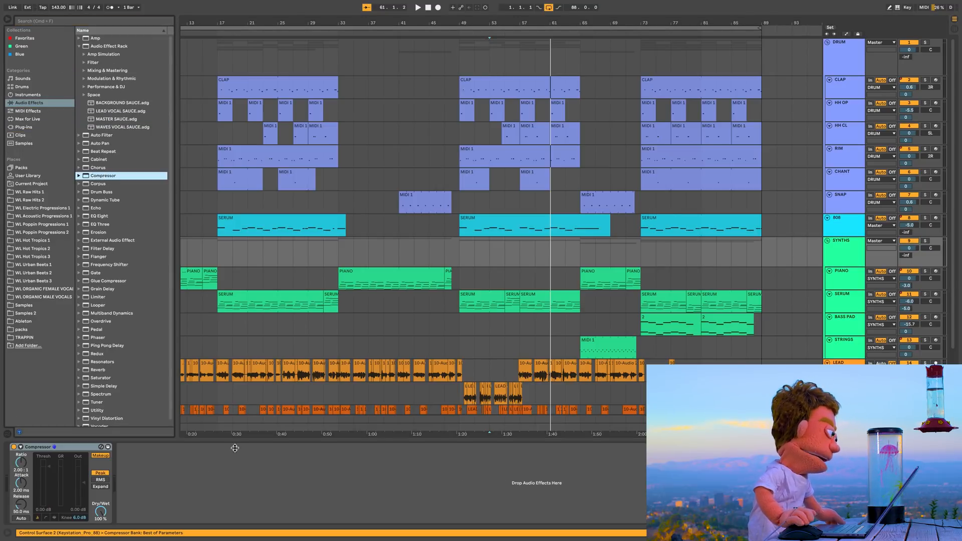
Sidechain the Compressor from CLAP and set its threshold to -23.2 dB and attack to 0.01 ms
{"action": "left_click", "coordinate": [21, 447]}
{"action": "left_click", "coordinate": [33, 468]}
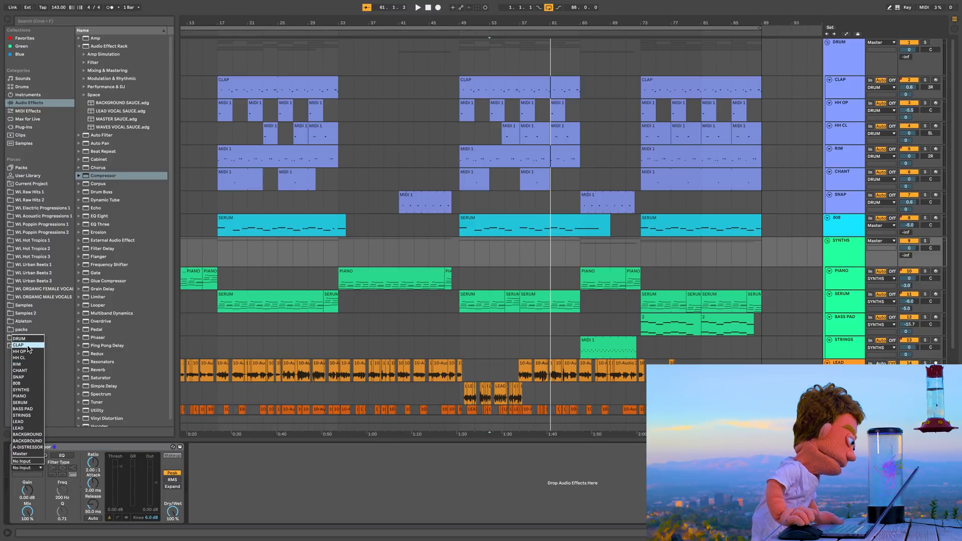
{"action": "key", "text": "Return"}
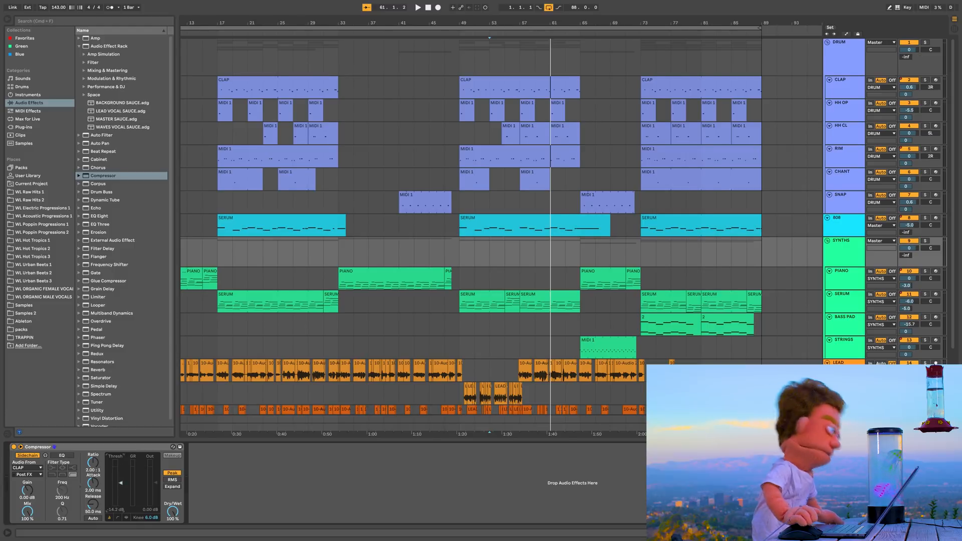
{"action": "key", "text": "space"}
{"action": "left_click_drag", "start_coordinate": [120, 491], "coordinate": [95, 521]}
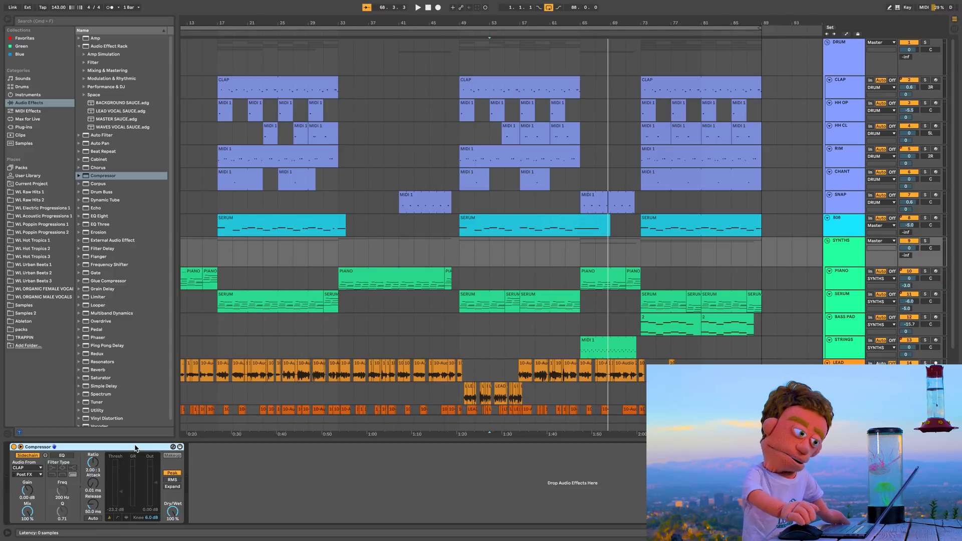
Duplicate the CLAP-sidechained Compressor on the SYNTHS group
{"action": "key", "text": "super+d"}
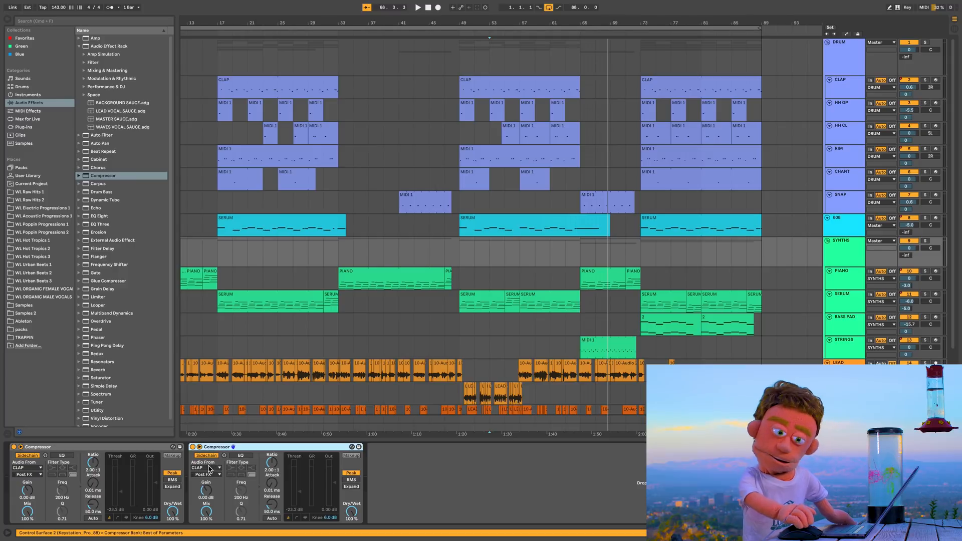
{"action": "left_click", "coordinate": [210, 469]}
{"action": "left_click", "coordinate": [434, 294]}
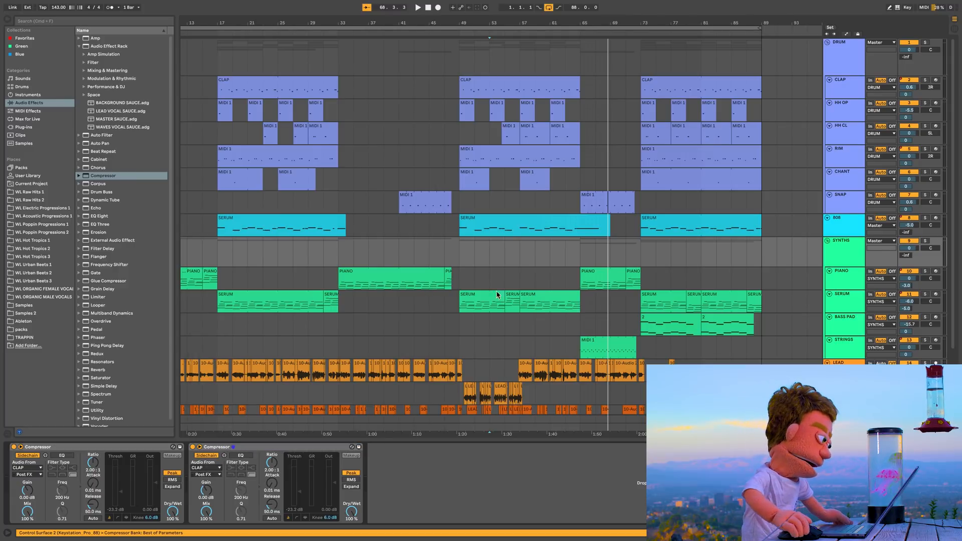
Group the lead and background vocal tracks and name the group VOCALS
{"action": "left_click", "coordinate": [844, 363]}
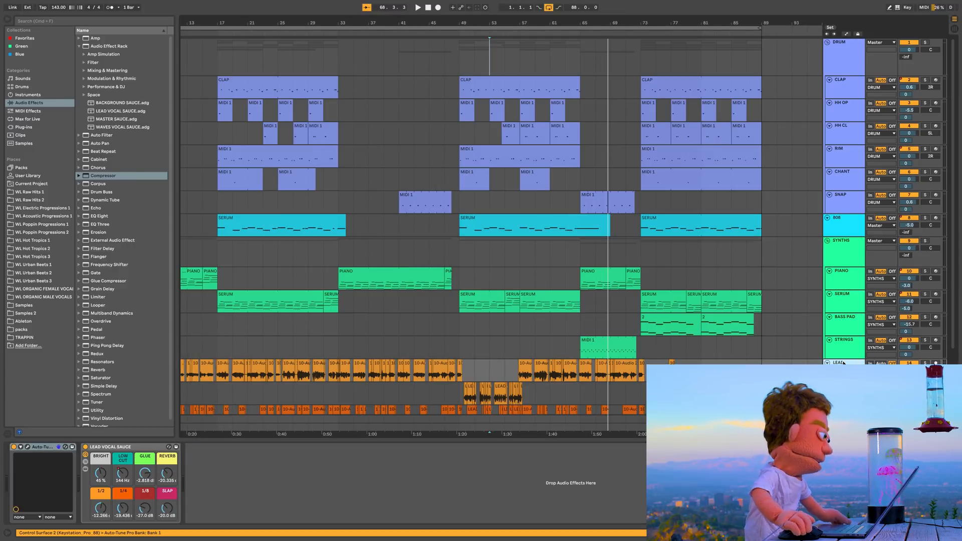
{"action": "key", "text": "super+g"}
{"action": "key", "text": "super+r"}
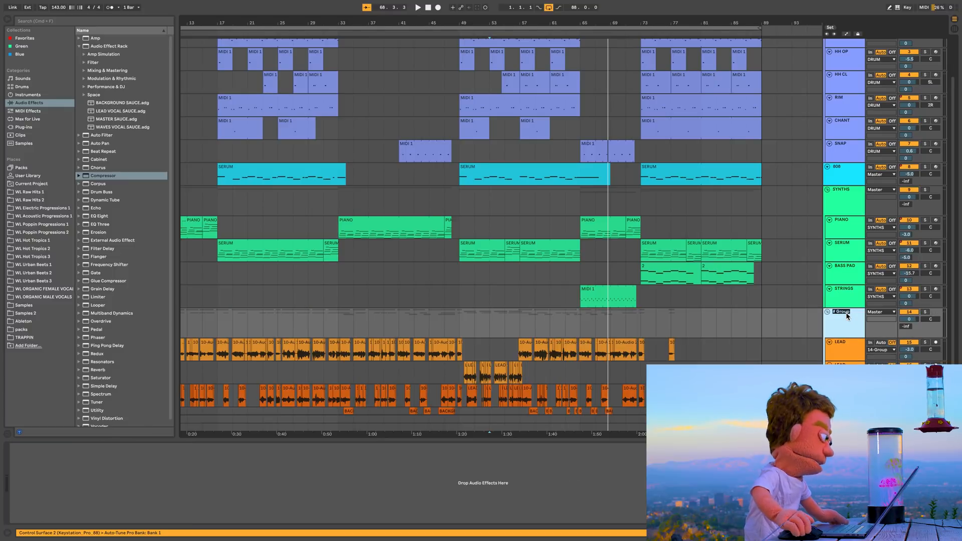
{"action": "type", "text": "VOCALS"}
{"action": "key", "text": "Return"}
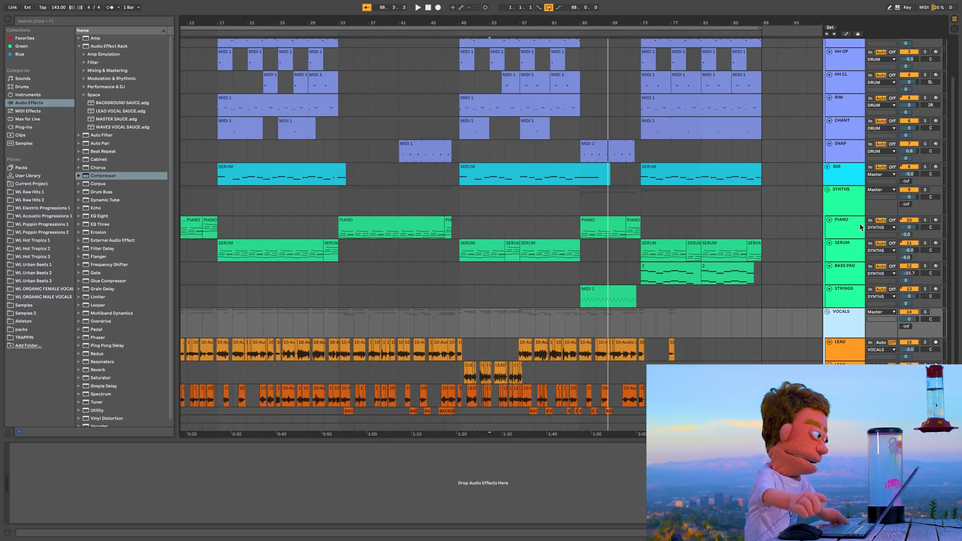
Set the SYNTHS group's second Compressor to sidechain from VOCALS with a -7.58 dB threshold while playing from bar 17
{"action": "left_click", "coordinate": [854, 208]}
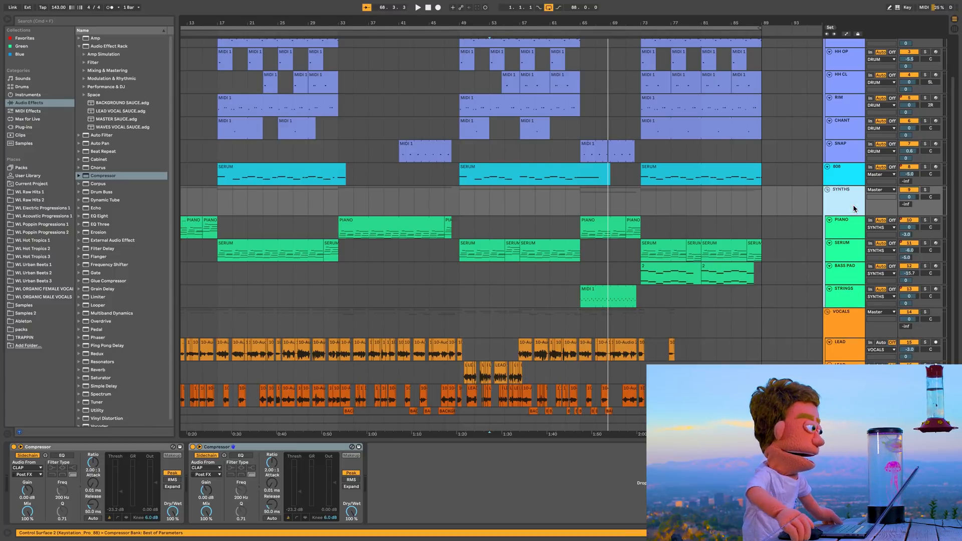
{"action": "left_click", "coordinate": [204, 467]}
{"action": "left_click", "coordinate": [205, 381]}
{"action": "key", "text": "space"}
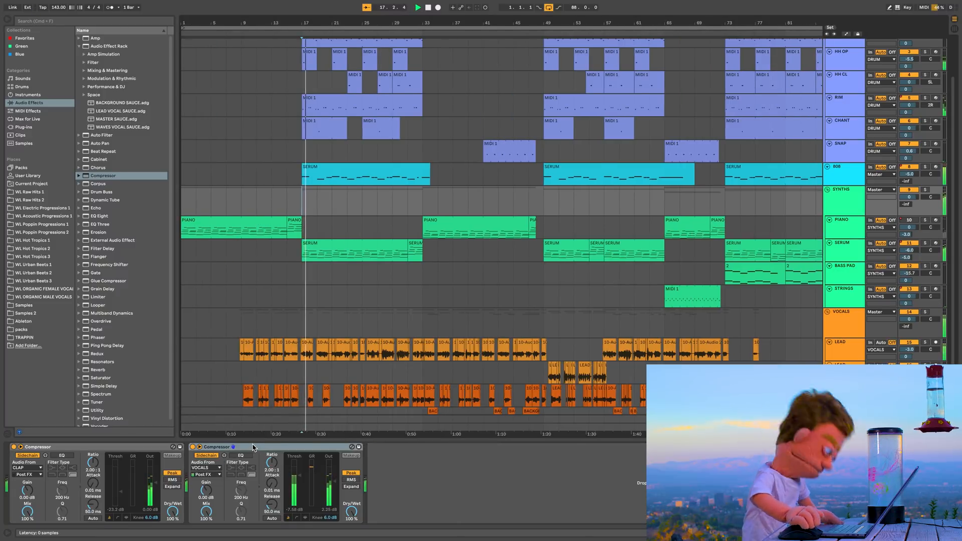
Set the dry/wet to 62% on the CLAP-sidechained Compressor and 60% on the VOCALS one, and audition the result
{"action": "left_click", "coordinate": [158, 447]}
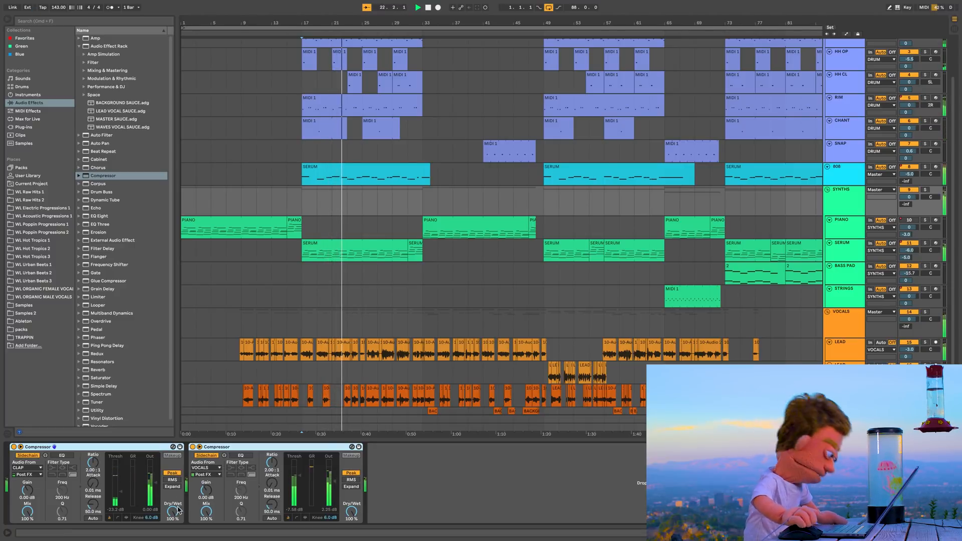
{"action": "left_click_drag", "start_coordinate": [184, 509], "coordinate": [173, 529]}
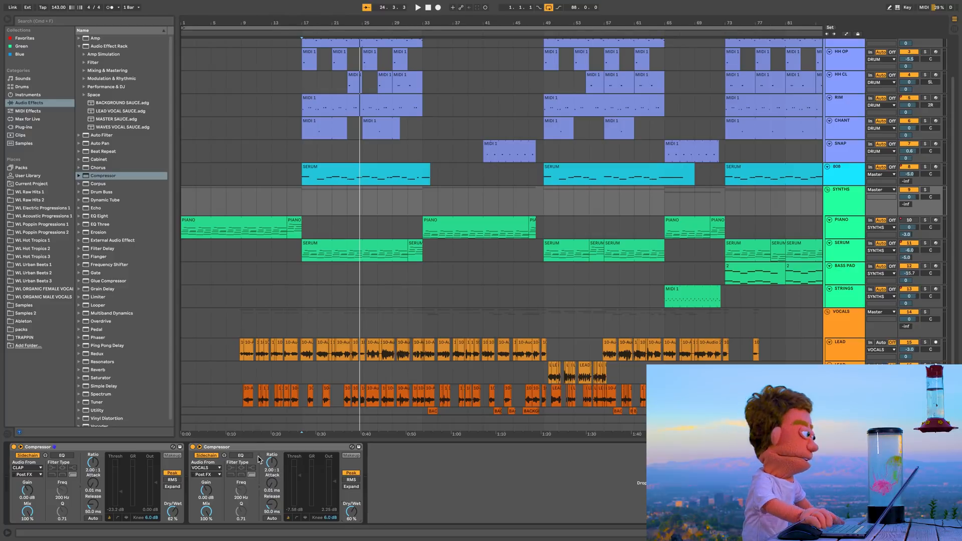
{"action": "key", "text": "space"}
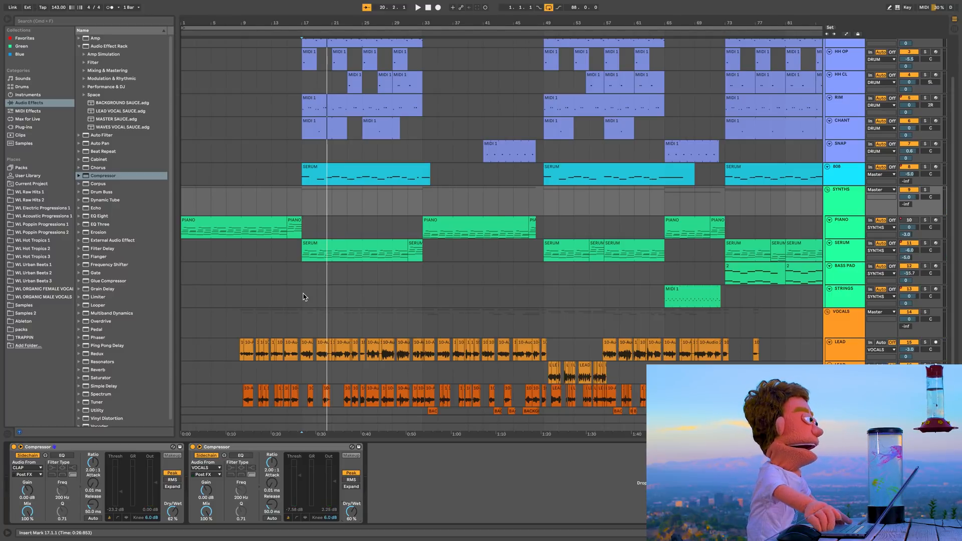
Insert an EQ Eight ahead of the two Compressors on the SYNTHS group and set its mode to M/S
{"action": "left_click", "coordinate": [303, 295]}
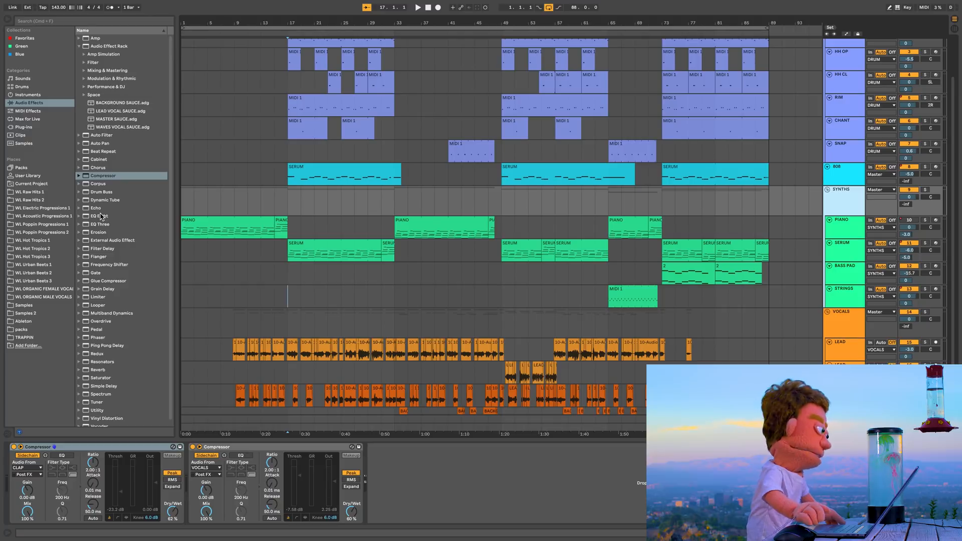
{"action": "left_click", "coordinate": [101, 217]}
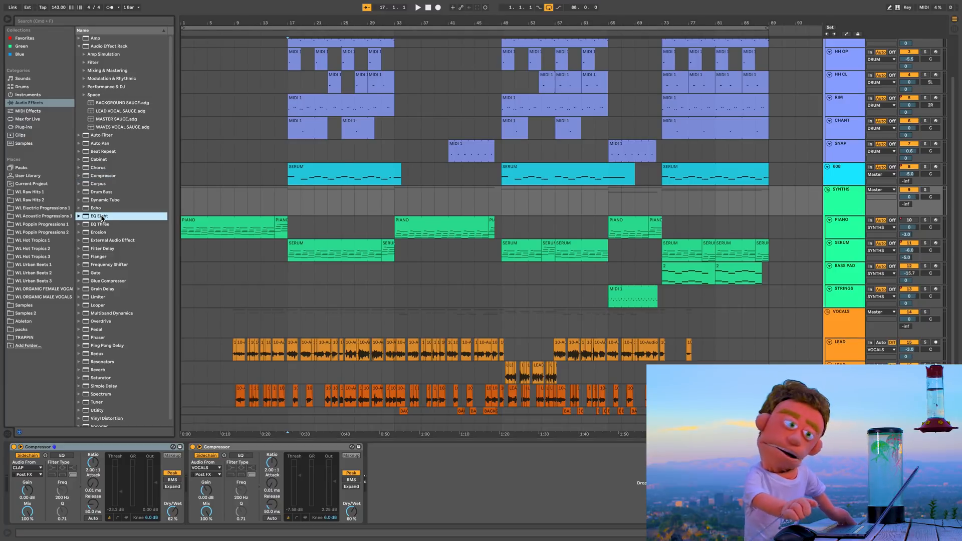
{"action": "left_click_drag", "start_coordinate": [405, 451], "coordinate": [32, 489]}
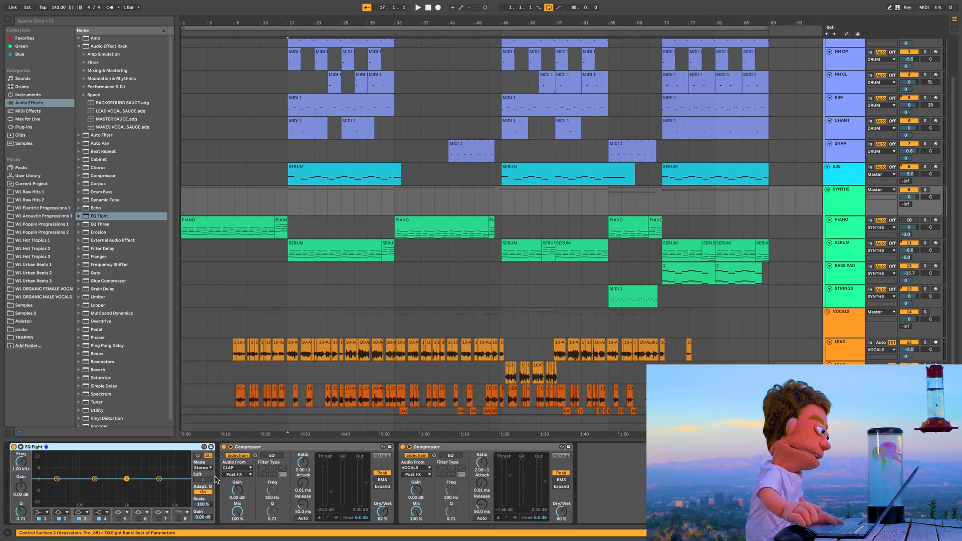
{"action": "left_click", "coordinate": [207, 468]}
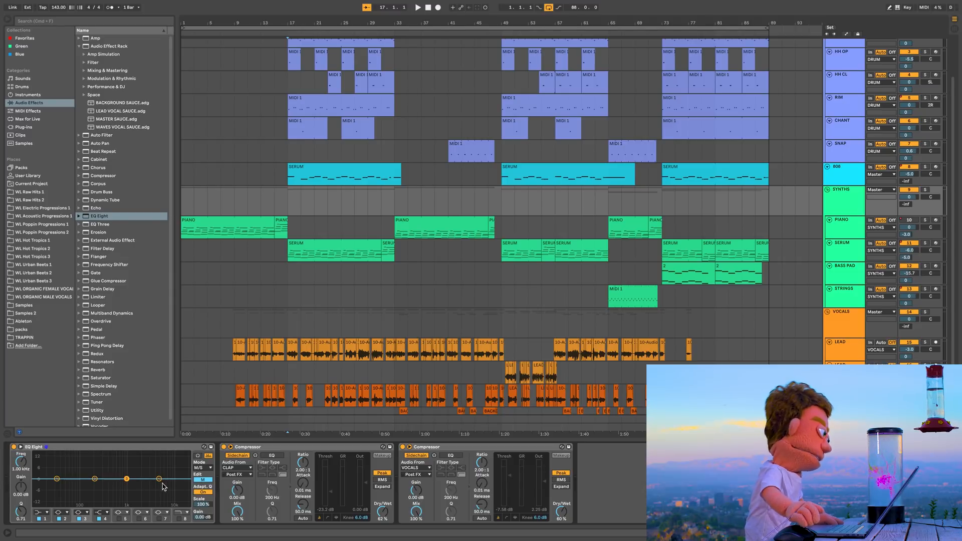
Set the mid channel's EQ Eight band 1 to a low cut at 308 Hz and band 8 to a high cut at 9.35 kHz
{"action": "left_click", "coordinate": [41, 513]}
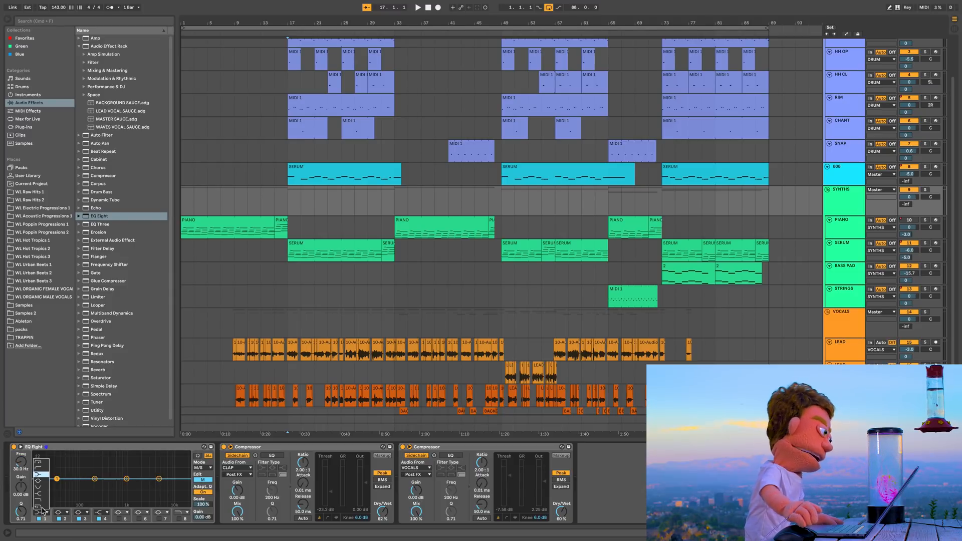
{"action": "left_click", "coordinate": [42, 463]}
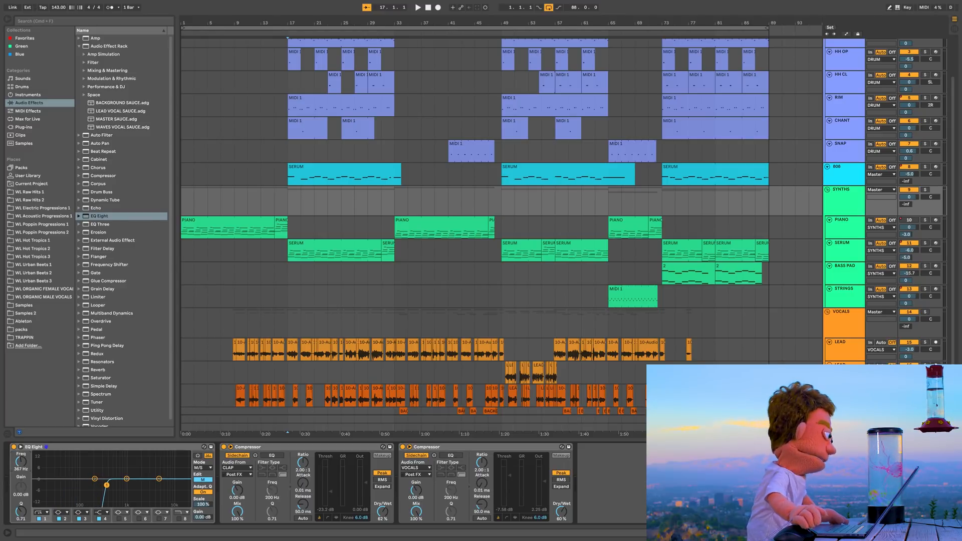
{"action": "key", "text": "space"}
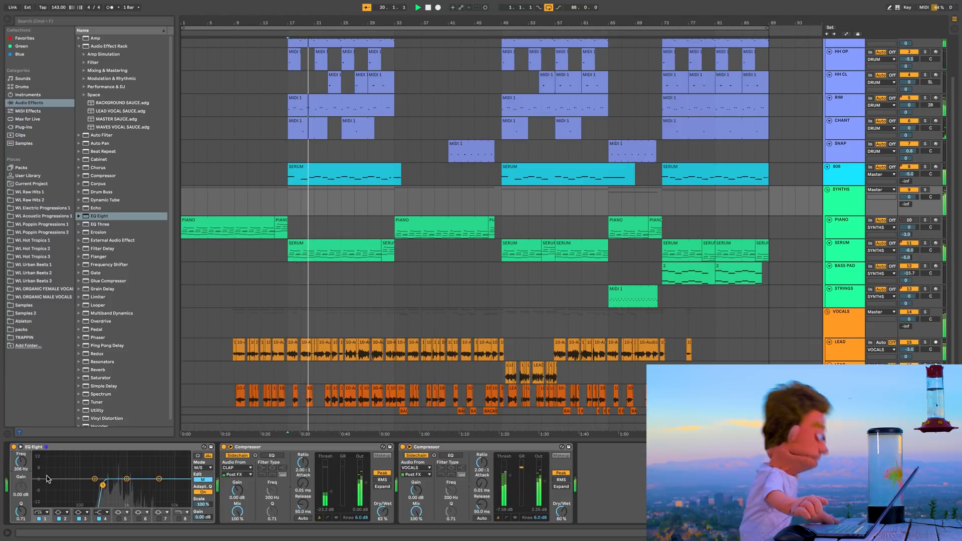
{"action": "left_click", "coordinate": [181, 520]}
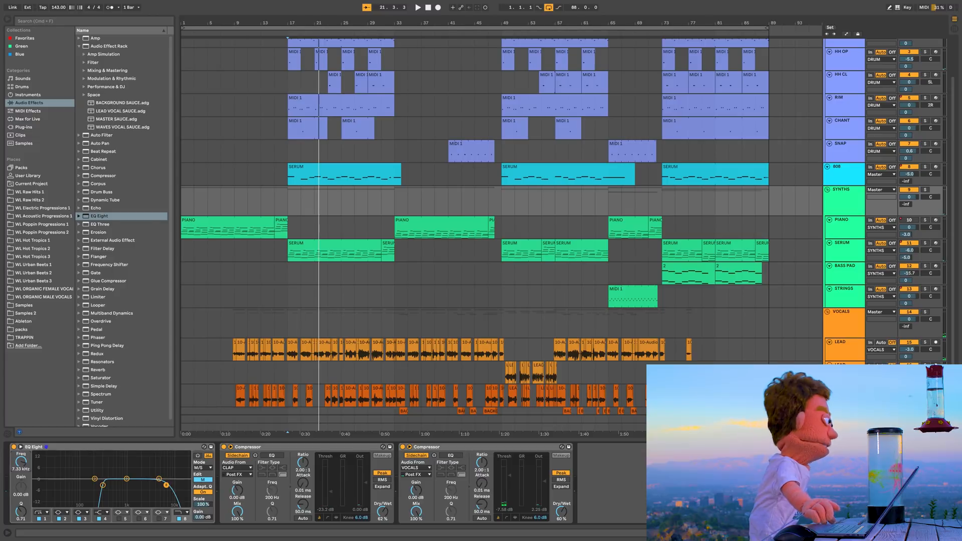
{"action": "left_click_drag", "start_coordinate": [169, 485], "coordinate": [172, 487]}
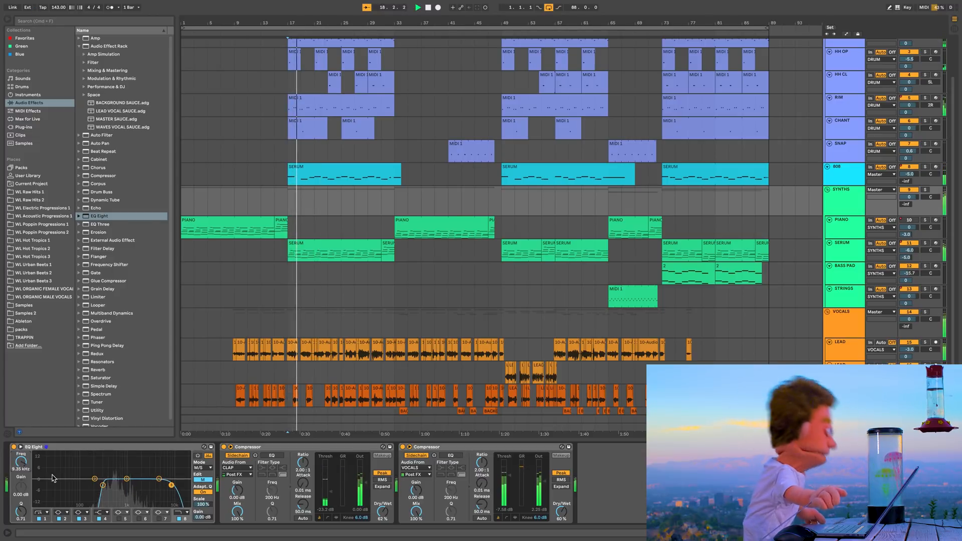
Compare the playing mix with the SYNTHS group's EQ Eight off and on, and select the first 808 clip
{"action": "left_click", "coordinate": [13, 447]}
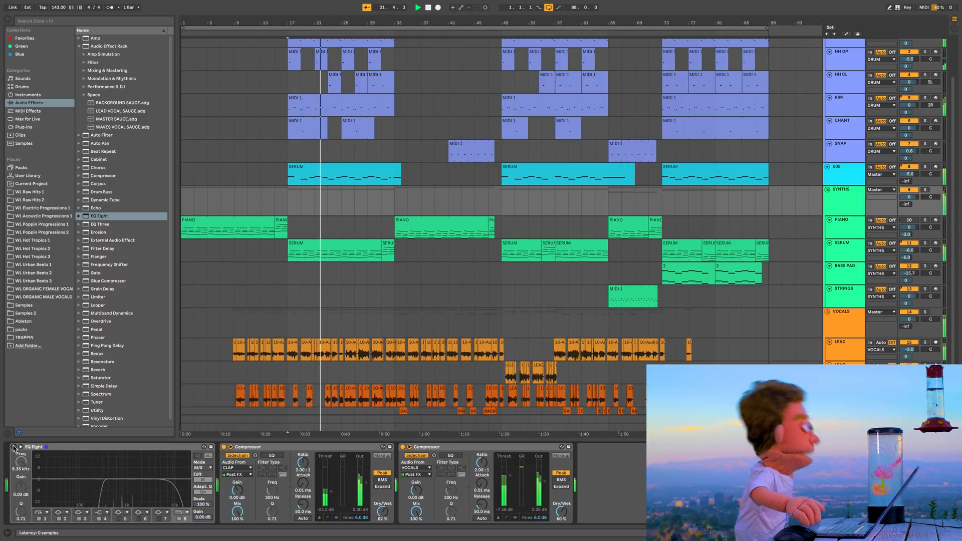
{"action": "left_click", "coordinate": [13, 447]}
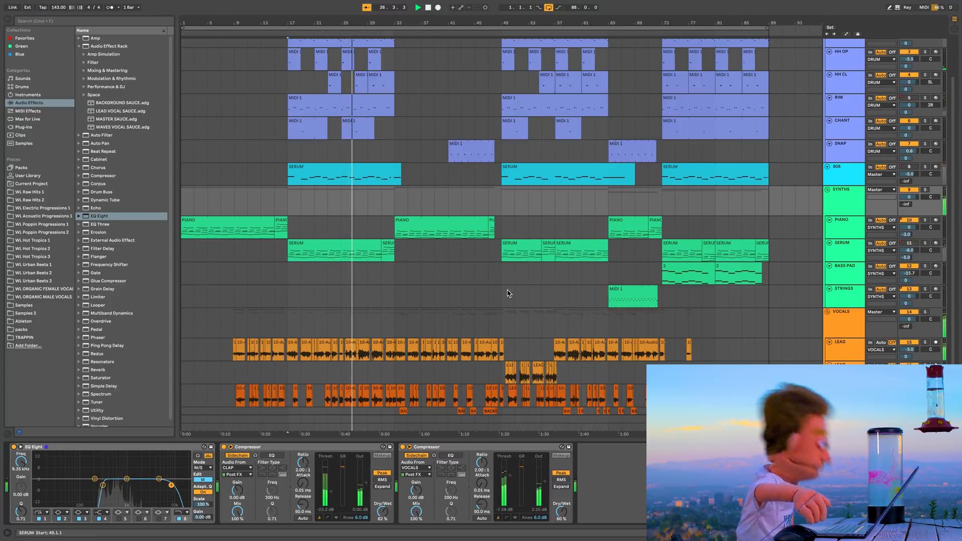
{"action": "left_click", "coordinate": [357, 168]}
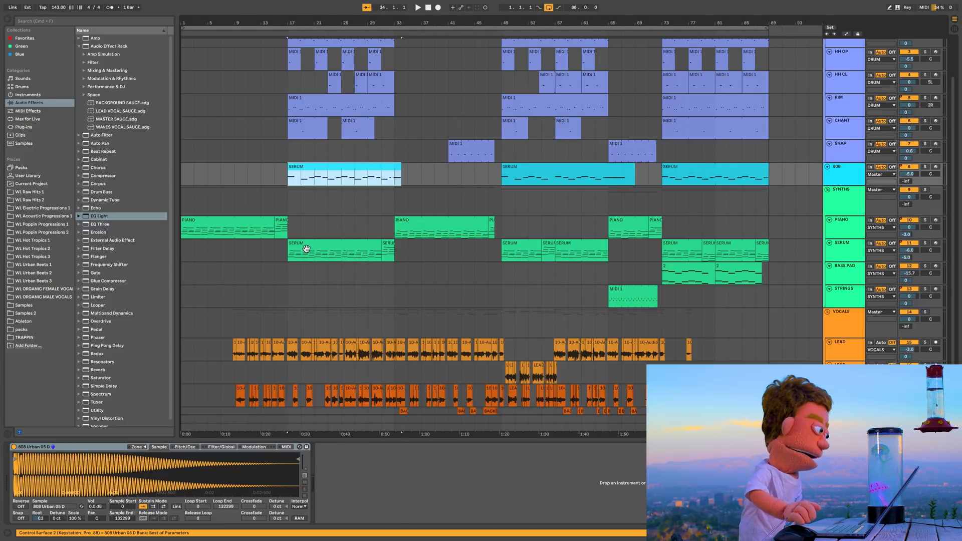
Review the device chains on the SYNTHS group, the VOCALS group, the first LEAD track and the background track
{"action": "left_click", "coordinate": [838, 198]}
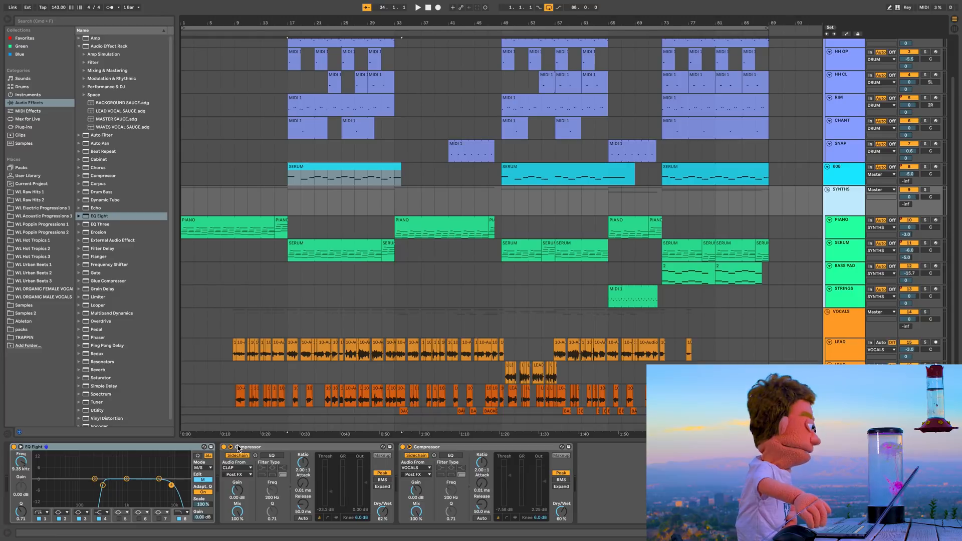
{"action": "left_click", "coordinate": [866, 317]}
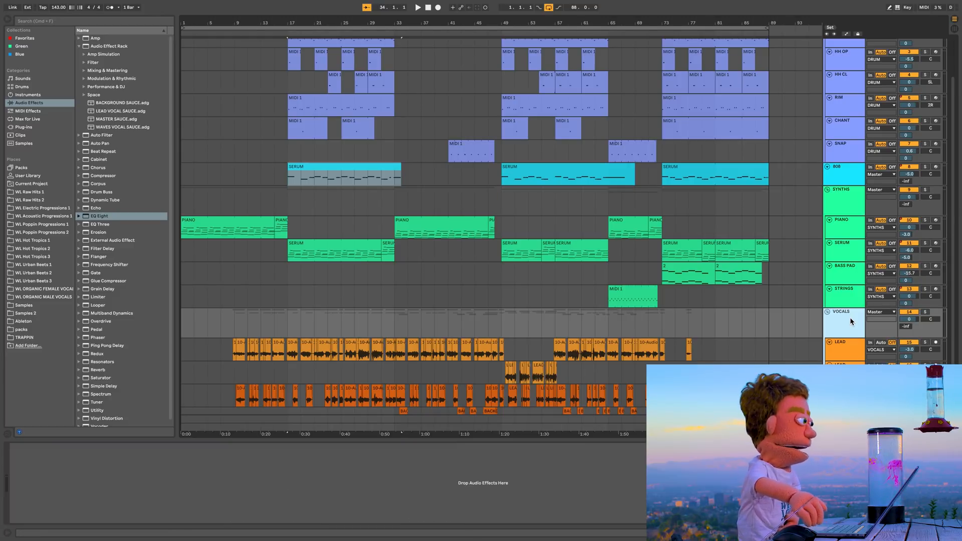
{"action": "scroll", "coordinate": [928, 325], "scroll_direction": "down", "scroll_amount": 2}
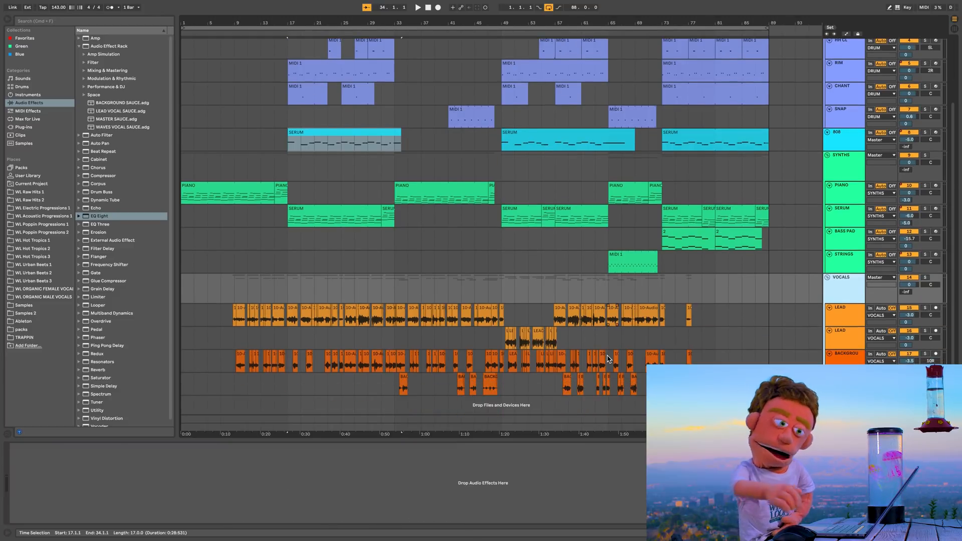
{"action": "left_click", "coordinate": [851, 312]}
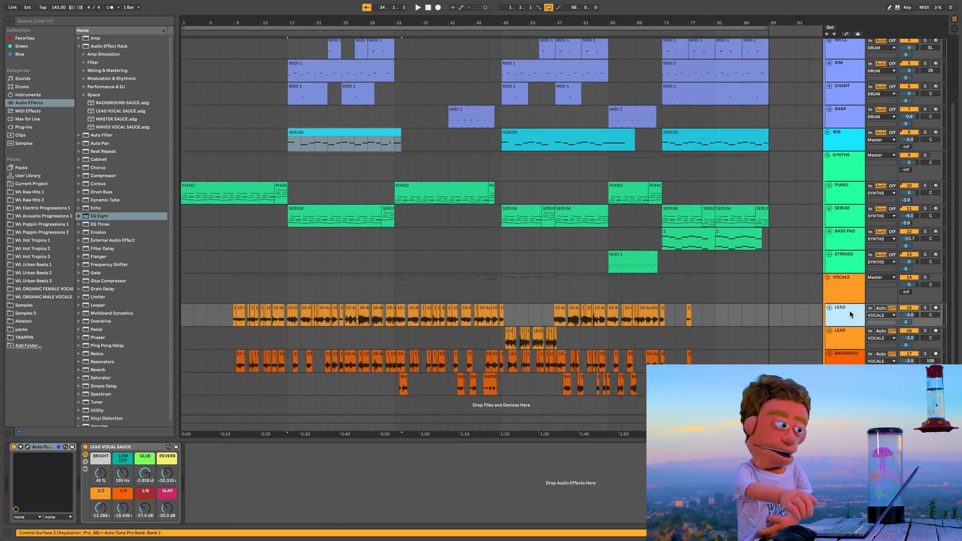
{"action": "left_click", "coordinate": [853, 356]}
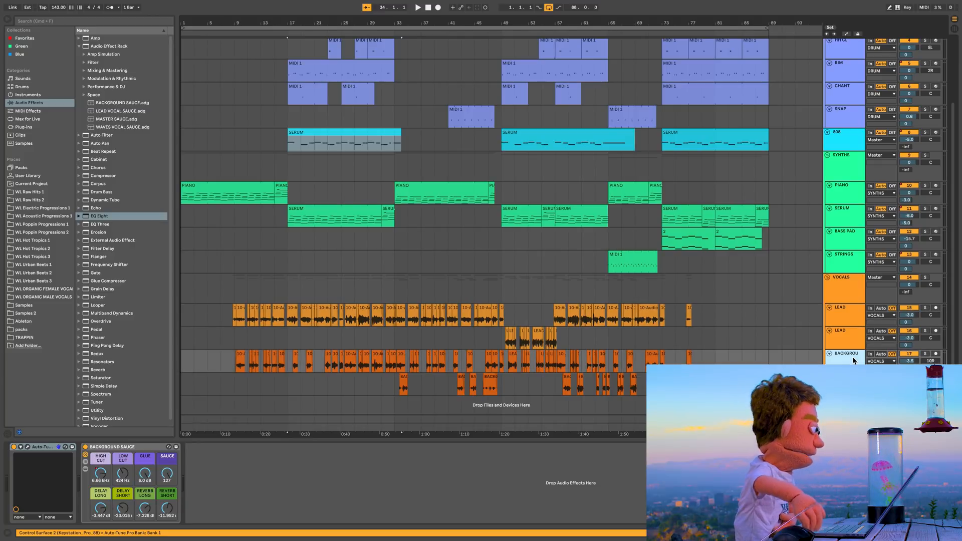
Find the L2 Stereo plug-in, add it to the VOCALS group and move its window clear of the vocal tracks
{"action": "left_click", "coordinate": [843, 284]}
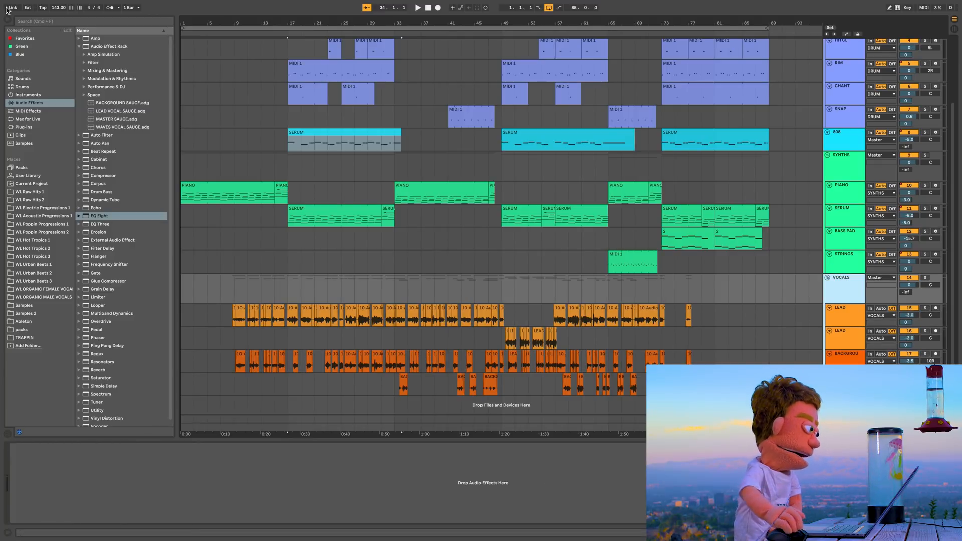
{"action": "left_click", "coordinate": [33, 21]}
{"action": "type", "text": "u"}
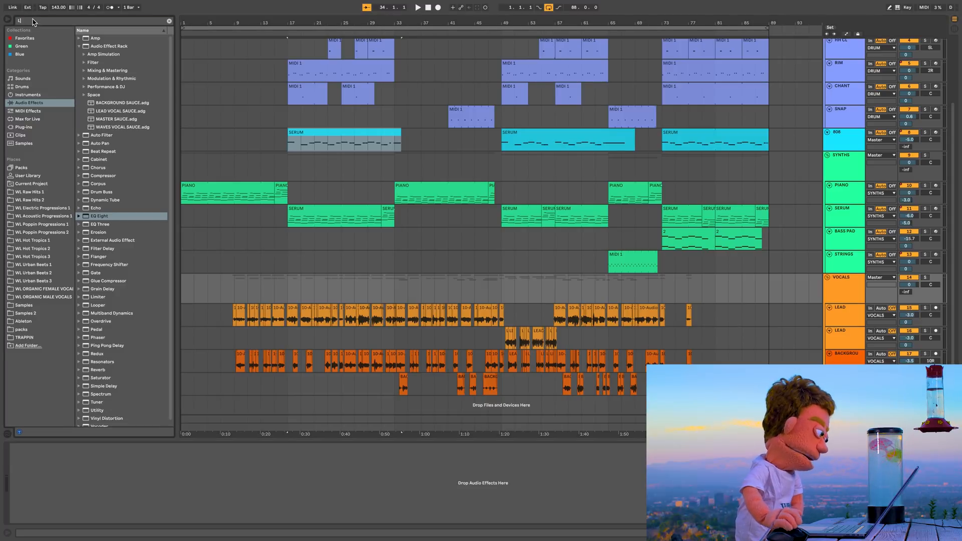
{"action": "type", "text": "2"}
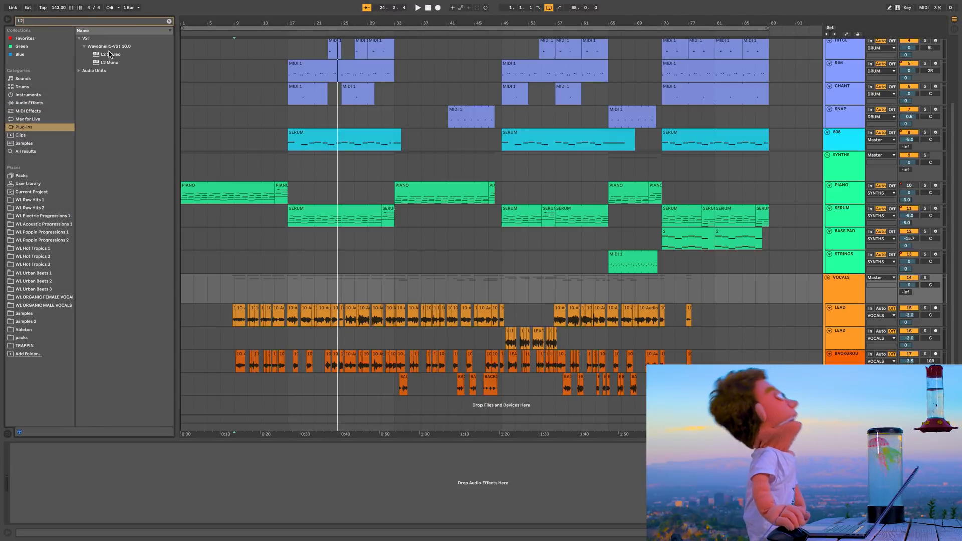
{"action": "double_click", "coordinate": [109, 54]}
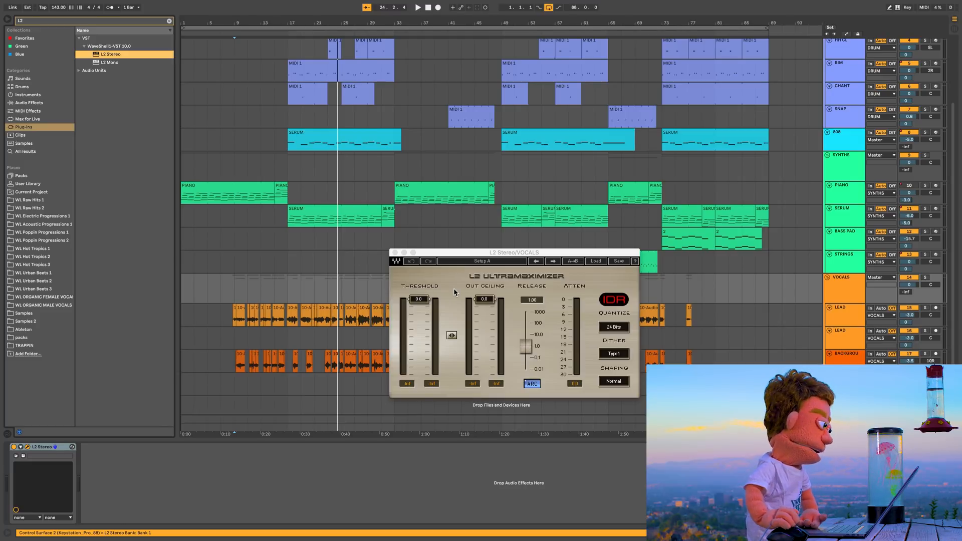
{"action": "left_click_drag", "start_coordinate": [457, 254], "coordinate": [461, 219]}
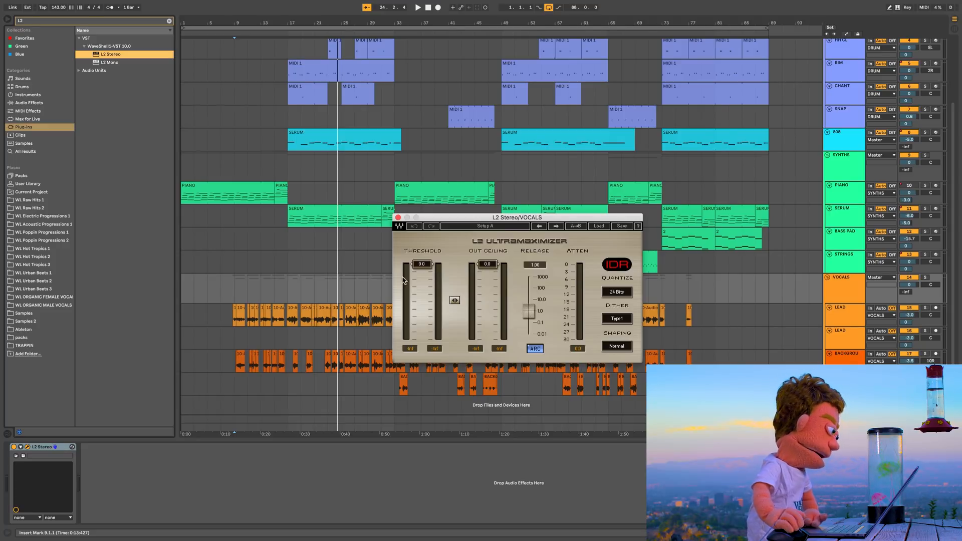
{"action": "left_click_drag", "start_coordinate": [529, 217], "coordinate": [608, 116]}
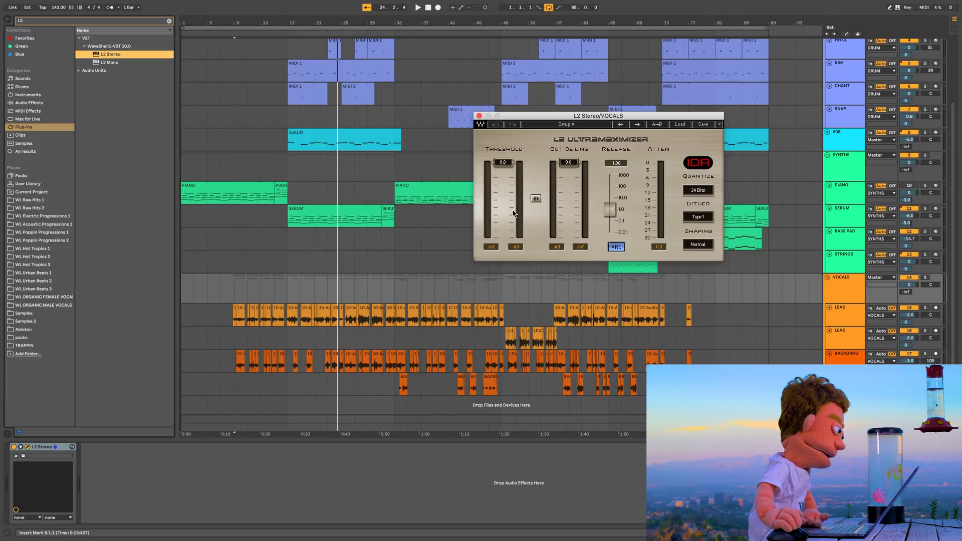
Play from bar 17 and compare the vocals with the L2 Stereo off and on
{"action": "left_click", "coordinate": [288, 288]}
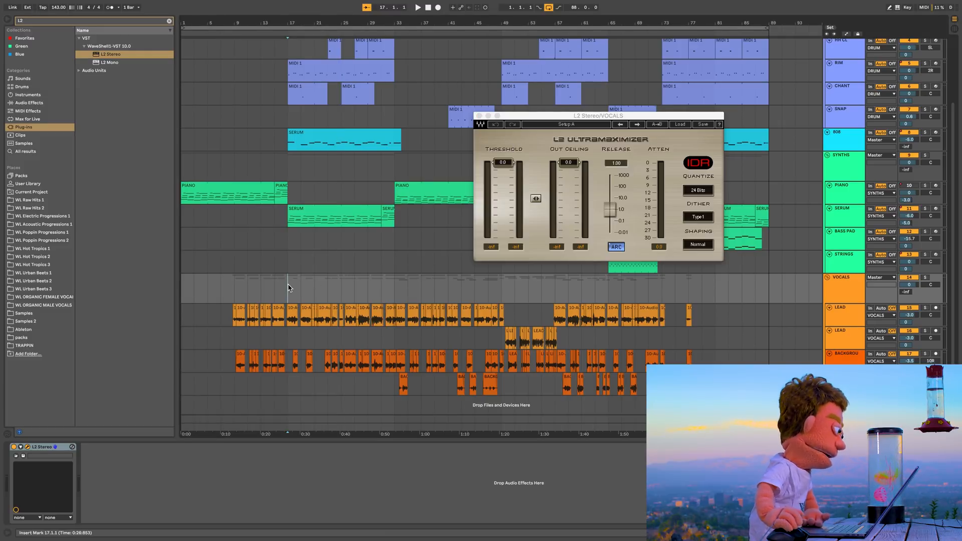
{"action": "key", "text": "space"}
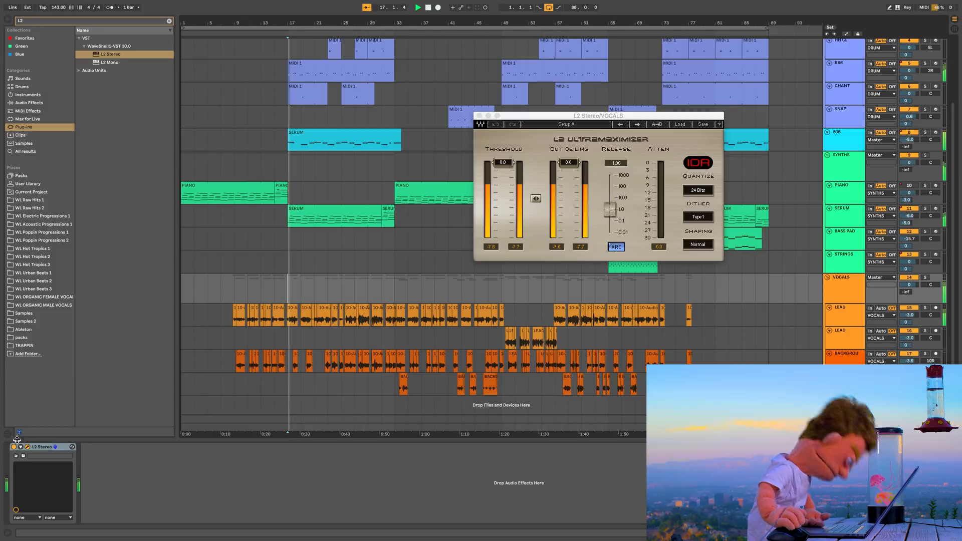
{"action": "left_click", "coordinate": [13, 448]}
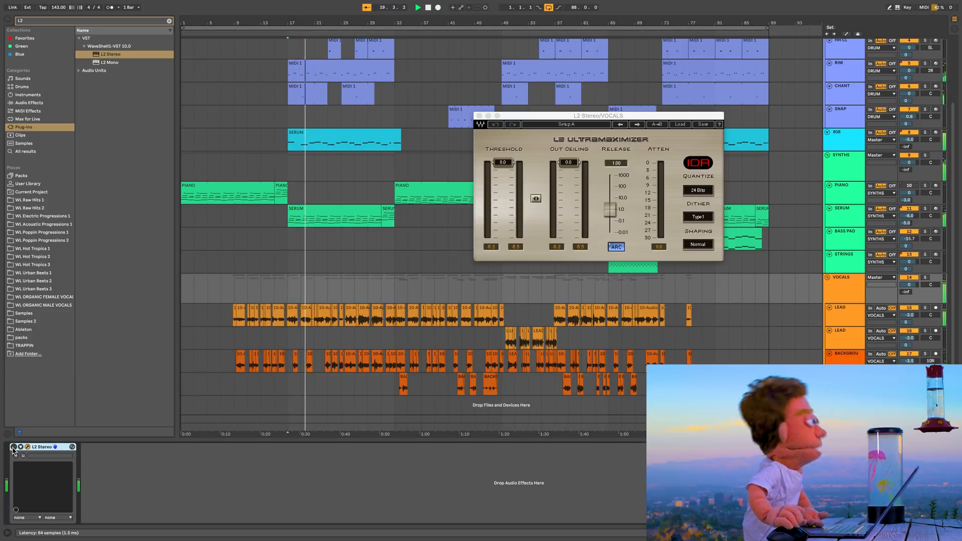
{"action": "left_click", "coordinate": [13, 447]}
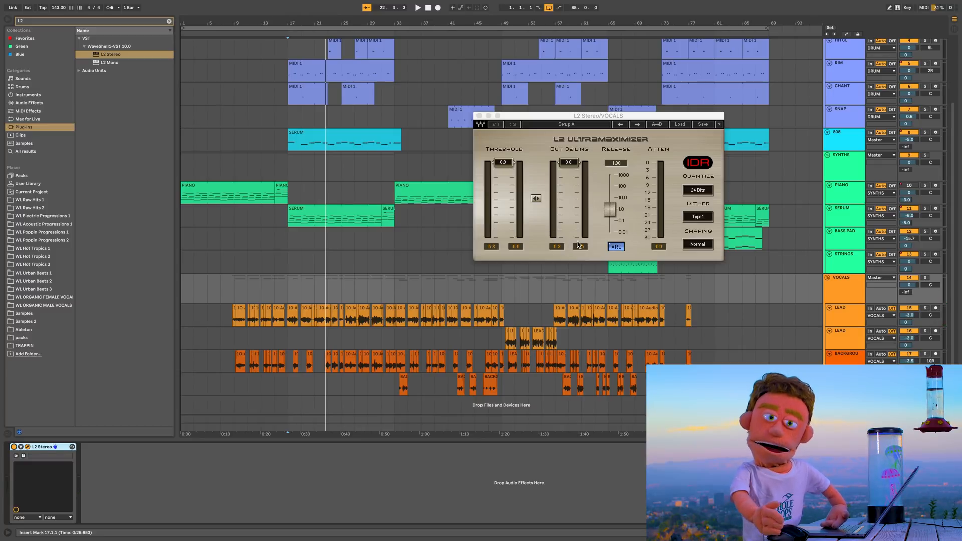
Turn off ARC on the L2 with a release of 0.10, and set both the threshold and out ceiling to -7.4
{"action": "left_click", "coordinate": [622, 247]}
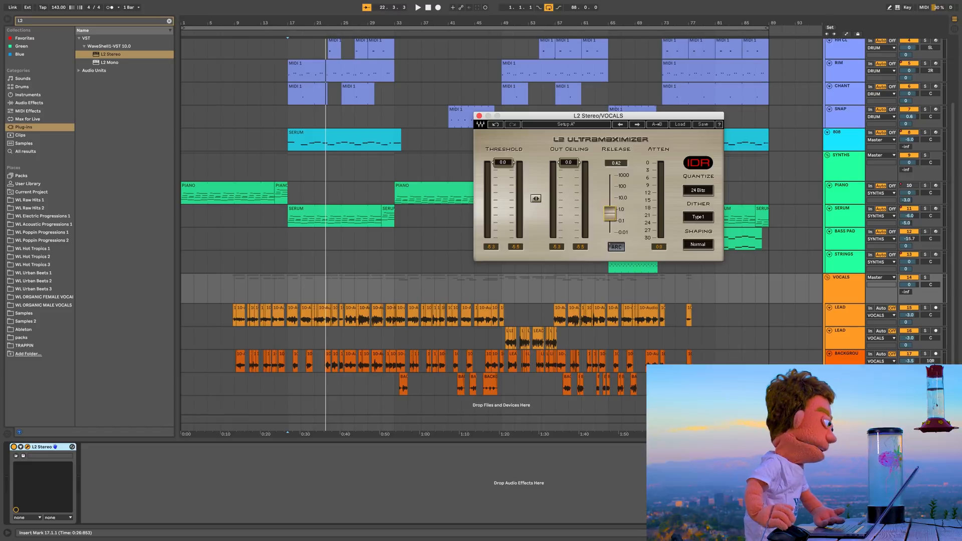
{"action": "left_click_drag", "start_coordinate": [504, 174], "coordinate": [503, 180]}
{"action": "key", "text": "space"}
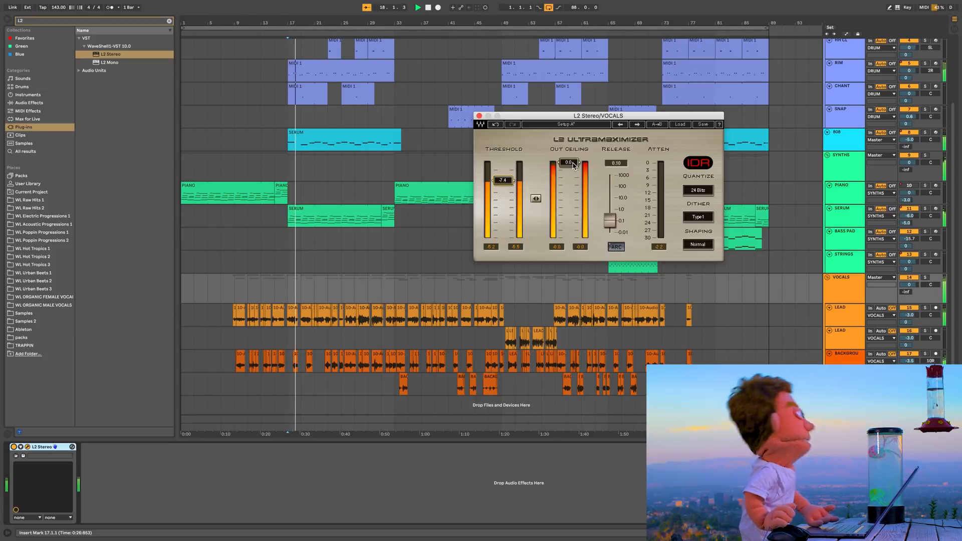
{"action": "left_click_drag", "start_coordinate": [574, 164], "coordinate": [574, 181]}
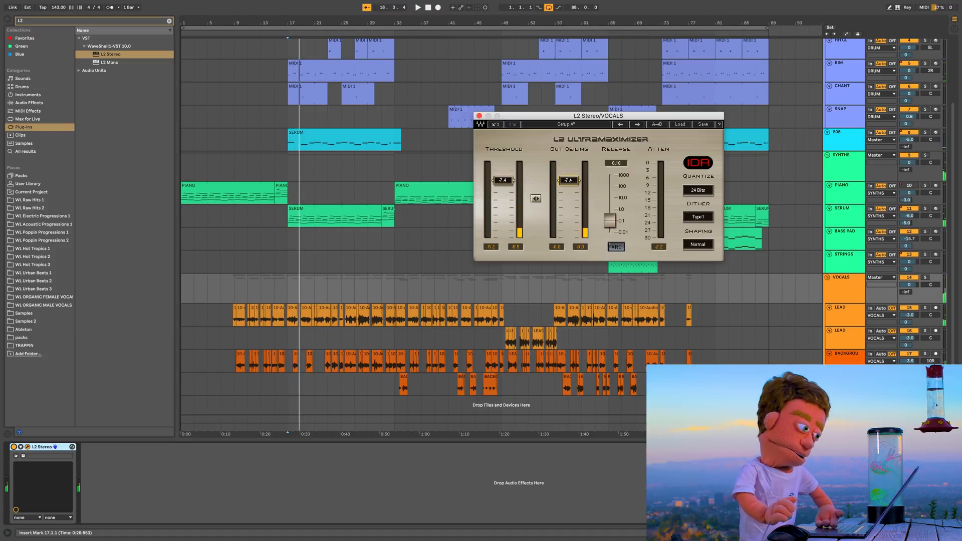
Stop playback and refine the L2 on VOCALS to a threshold of -7.8 and an out ceiling of -6.8
{"action": "key", "text": "space"}
{"action": "left_click_drag", "start_coordinate": [502, 180], "coordinate": [503, 184]}
{"action": "left_click_drag", "start_coordinate": [561, 182], "coordinate": [561, 181]}
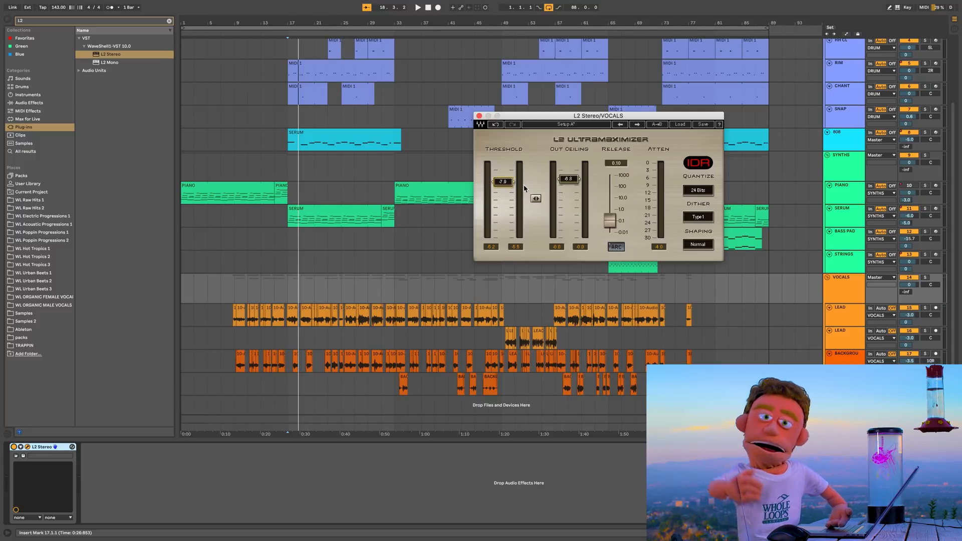
{"action": "left_click_drag", "start_coordinate": [503, 182], "coordinate": [509, 185]}
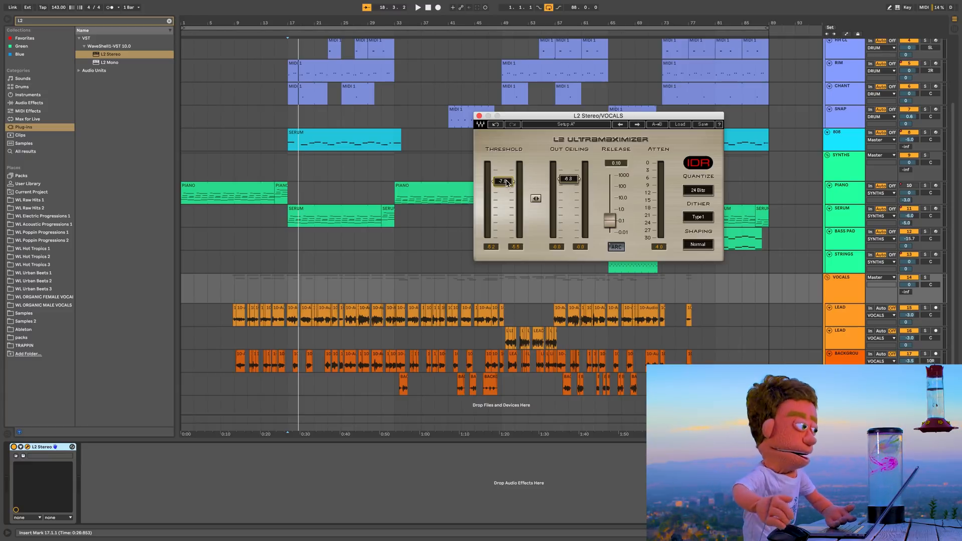
Audition the limited vocals with the L2 Stereo bypassed and active to compare their loudness
{"action": "key", "text": "space"}
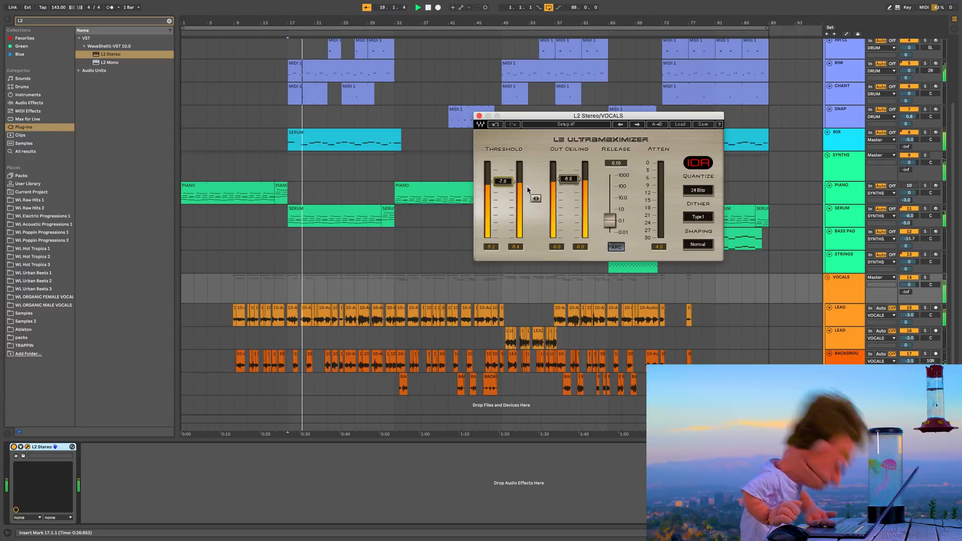
{"action": "left_click", "coordinate": [14, 447]}
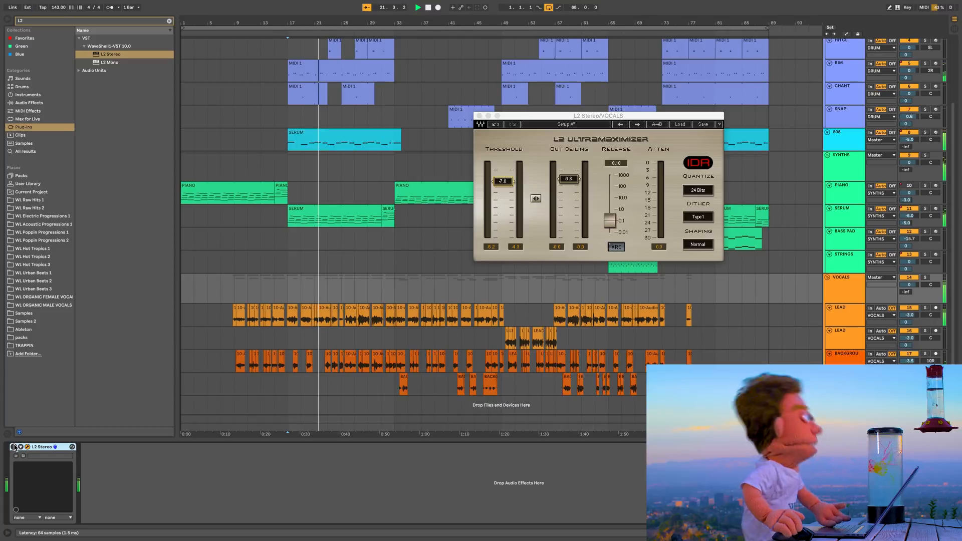
{"action": "left_click", "coordinate": [14, 447]}
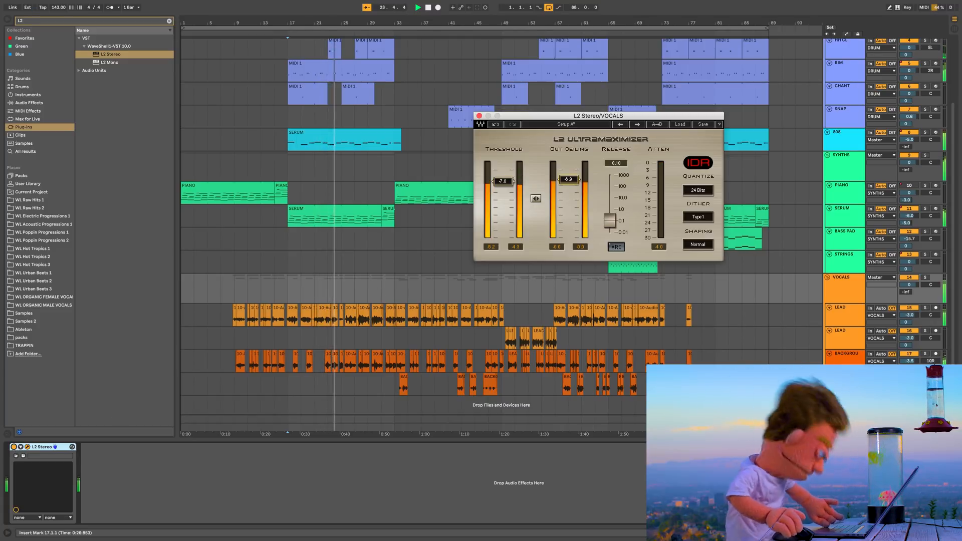
Set the L2's out ceiling to -7.1 and compare the vocals again with the limiter off and on
{"action": "left_click_drag", "start_coordinate": [569, 180], "coordinate": [569, 180]}
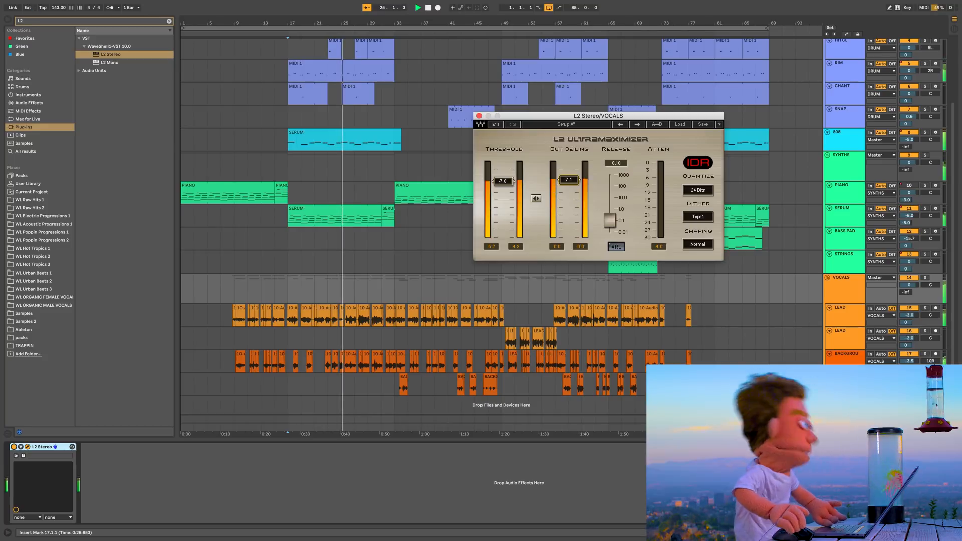
{"action": "left_click", "coordinate": [14, 447]}
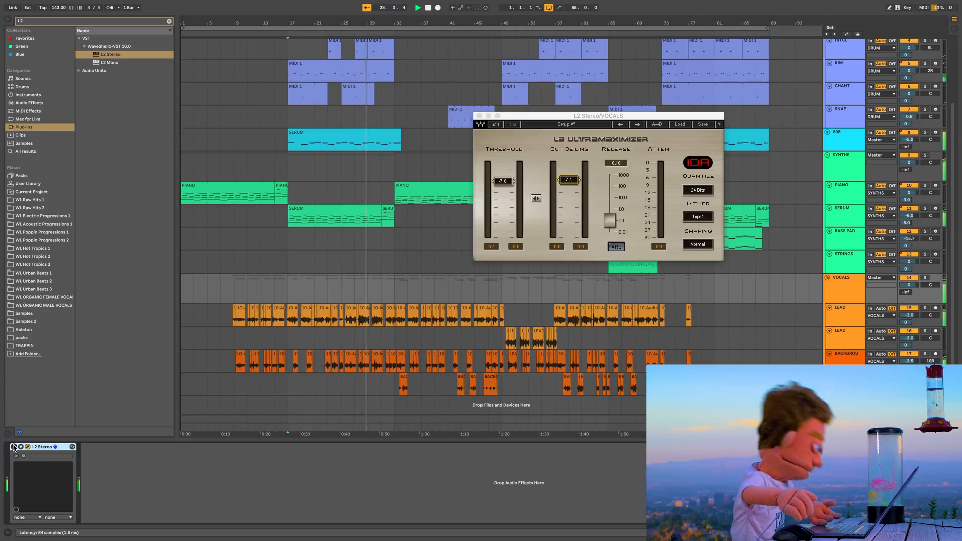
{"action": "left_click", "coordinate": [14, 446]}
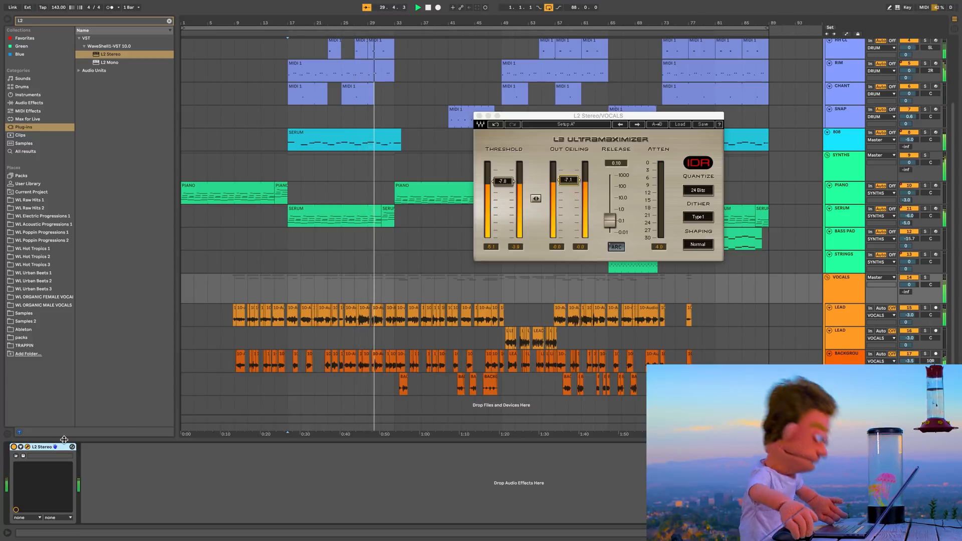